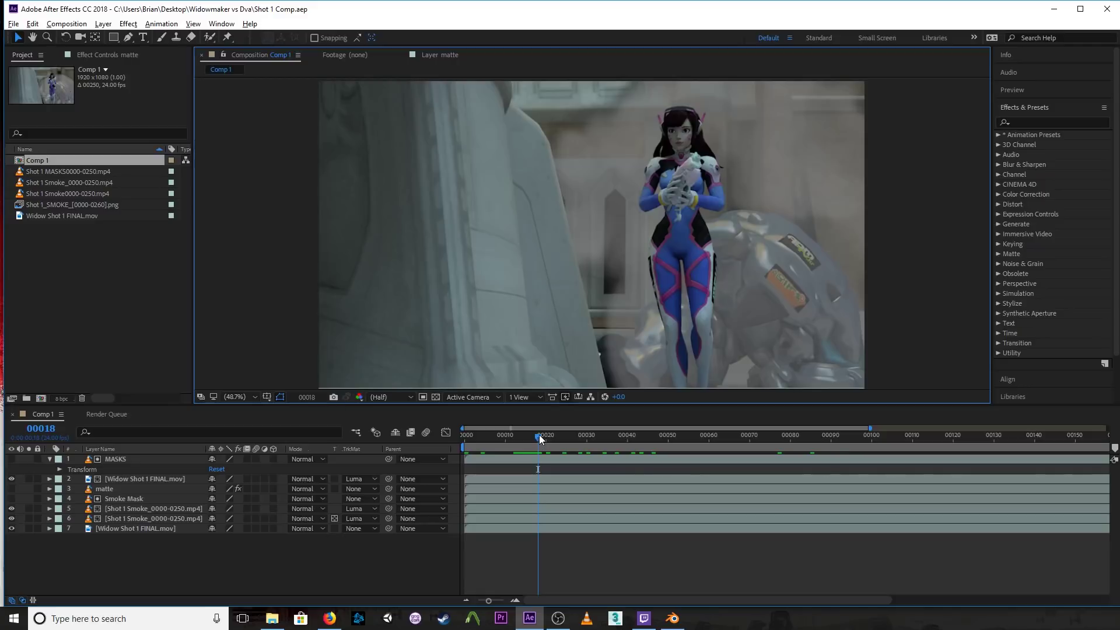
- Scrub the After Effects composition forward, then bring the YouTube video window to the front
drag(536, 442, 595, 443)
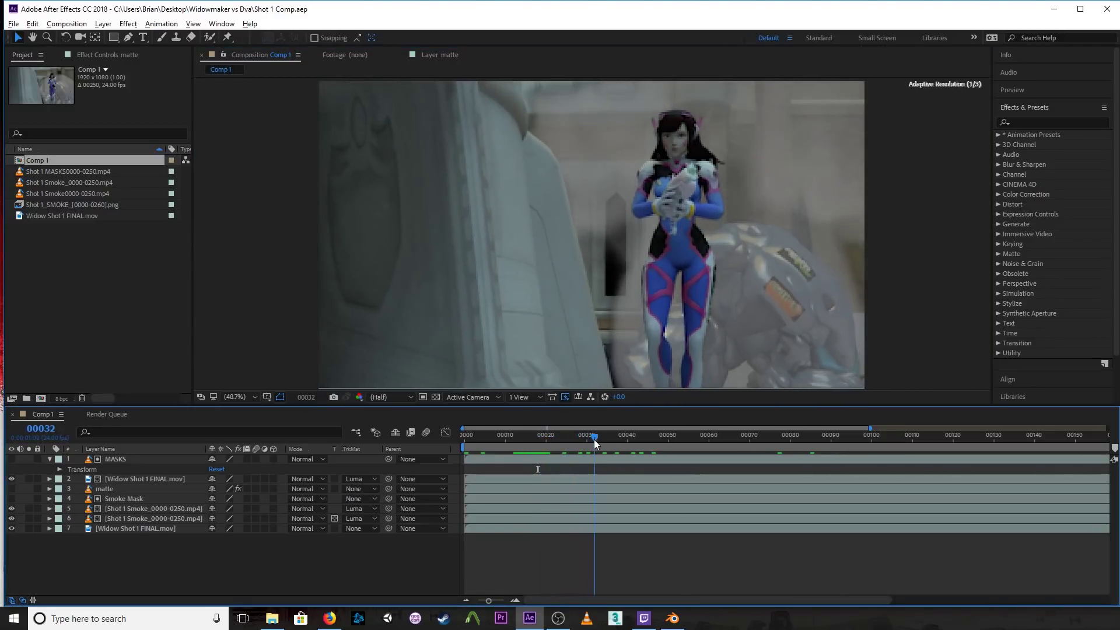
click(330, 620)
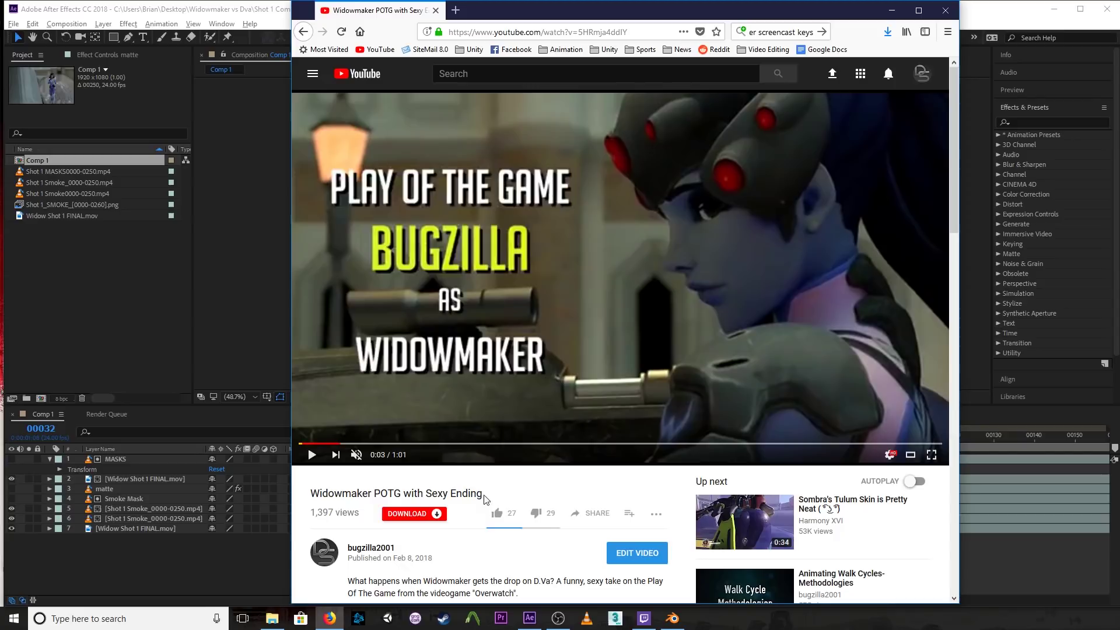
- Select the words 'with Sexy Ending' in the YouTube video title
drag(484, 495, 402, 493)
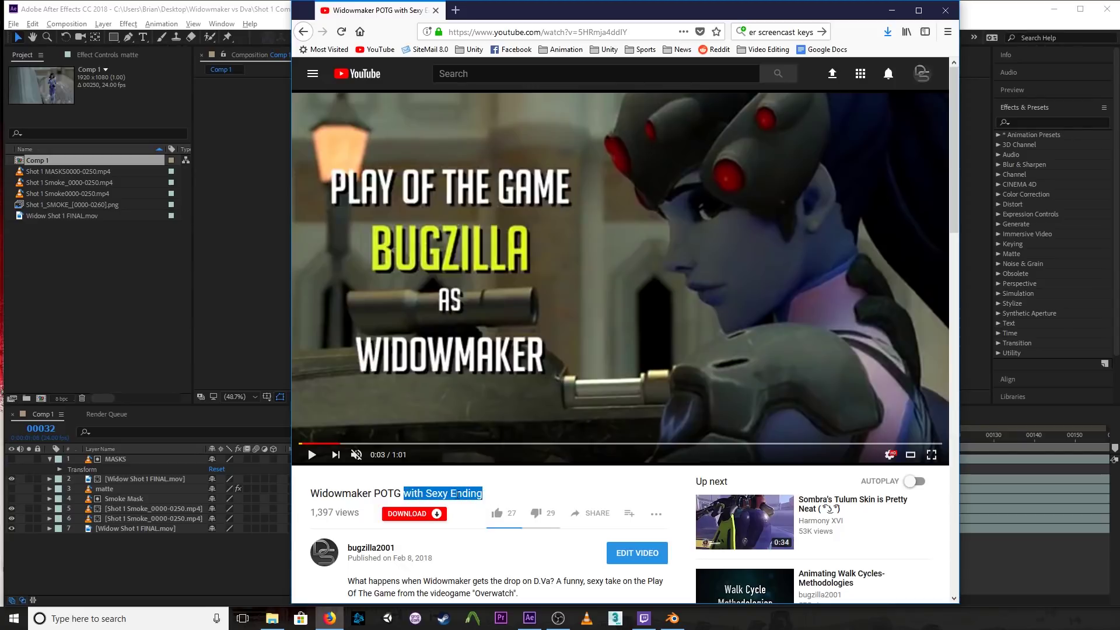
- Return to After Effects and scrub the composition from frame 00032 forward to 00045
click(1012, 17)
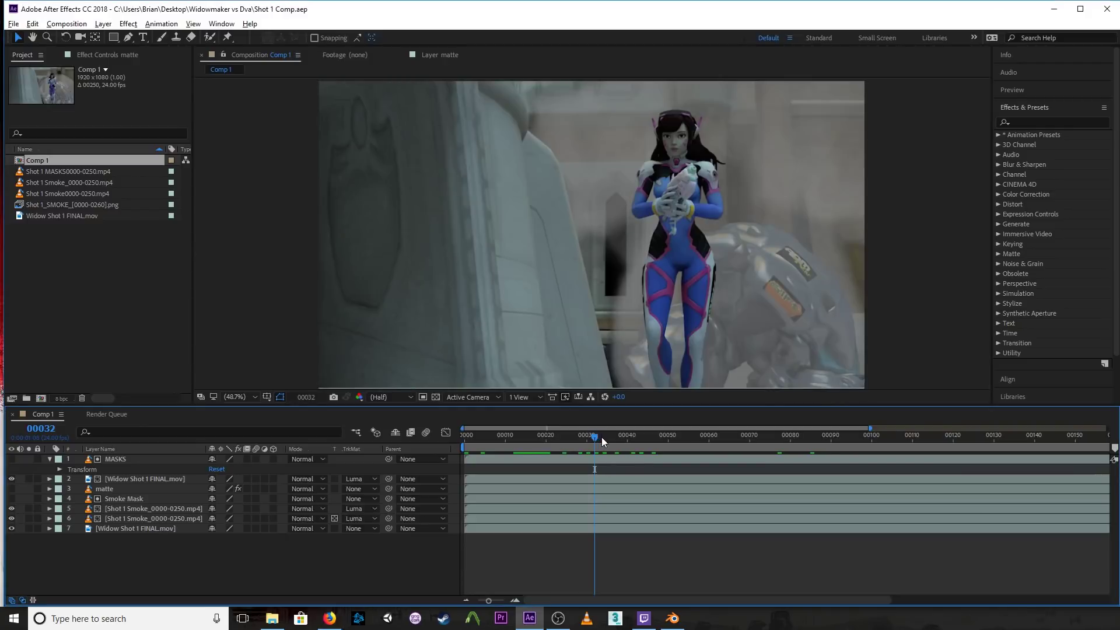
drag(601, 436, 633, 438)
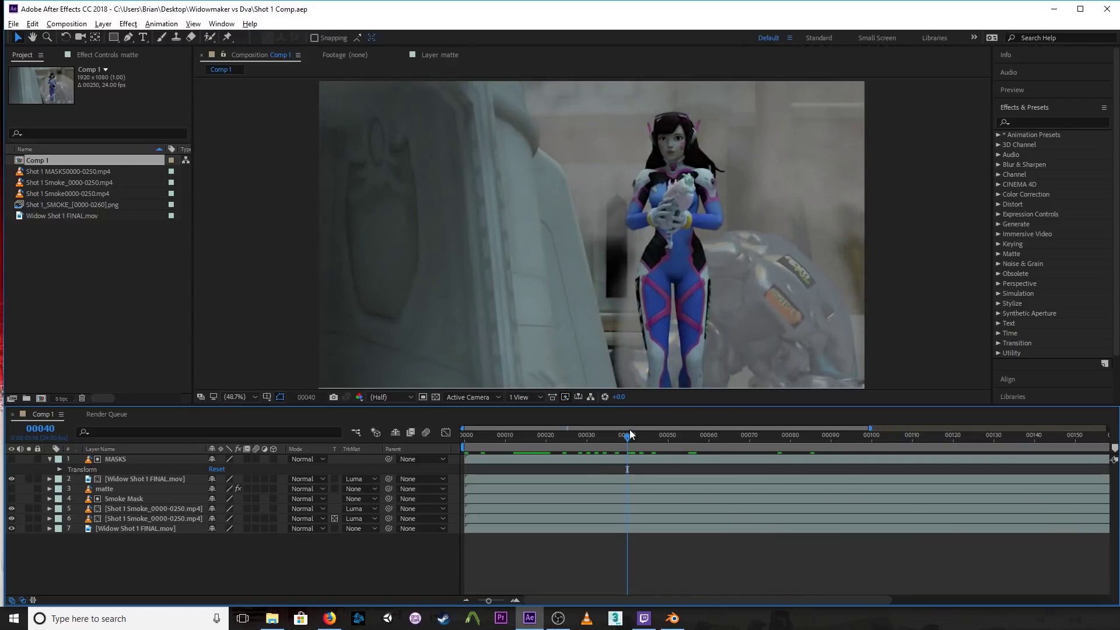
drag(634, 439, 646, 438)
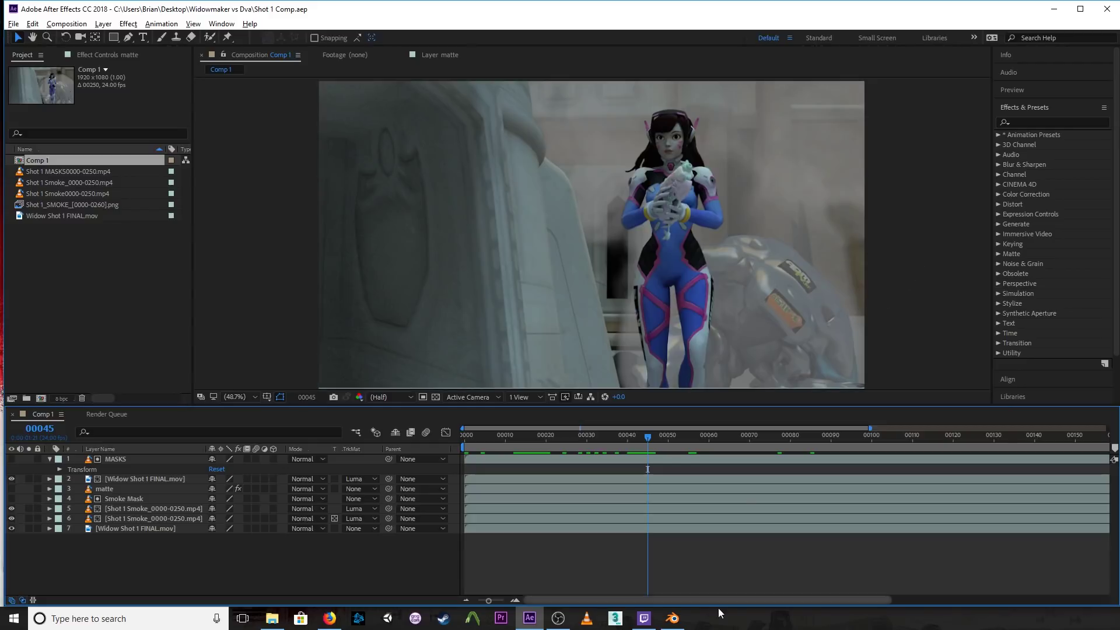
- Switch to Blender, show the side panel, and turn on the on-screen key display
click(672, 617)
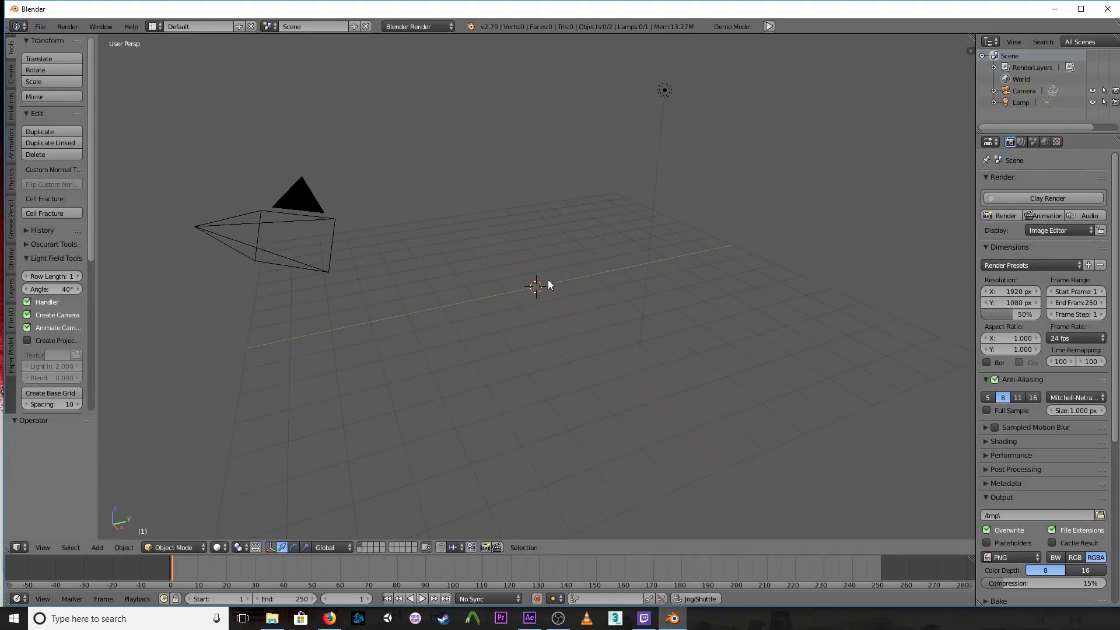
key(n)
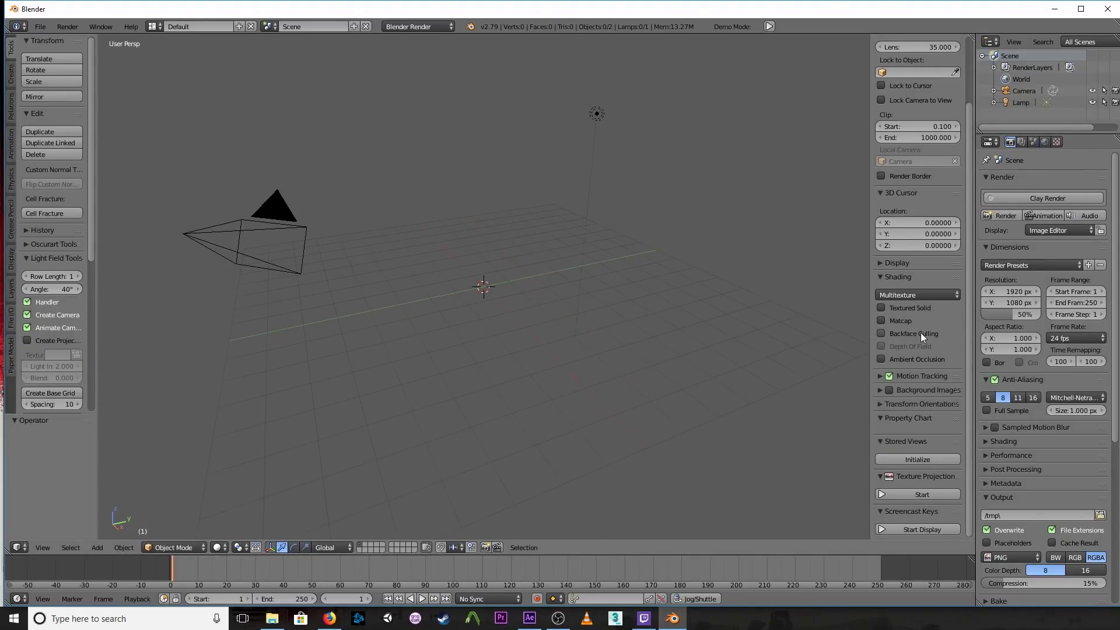
click(907, 530)
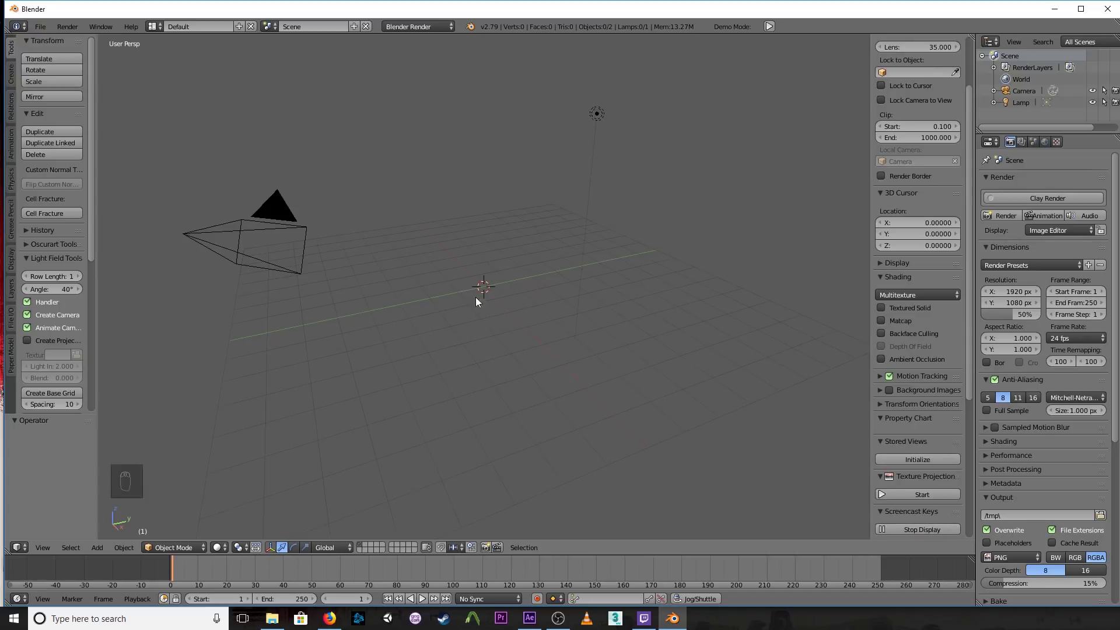
middle_drag(465, 278, 484, 281)
- Add a cube, raise it, scale it uniformly to 1.446, then stretch it taller on Z
key(shift+a)
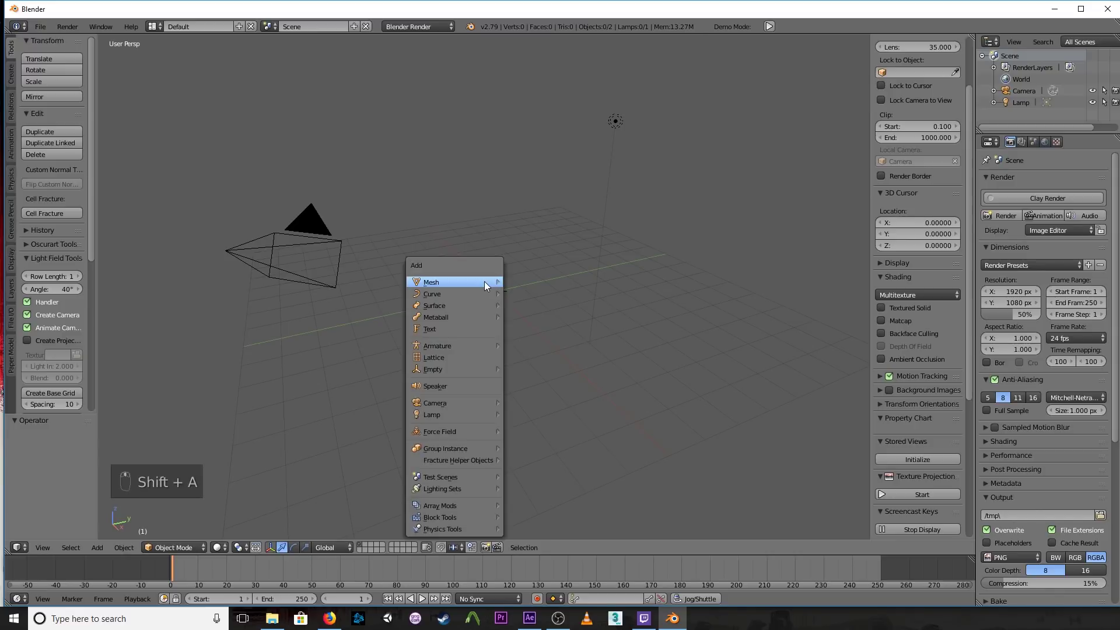
mouse_move(488, 282)
click(535, 293)
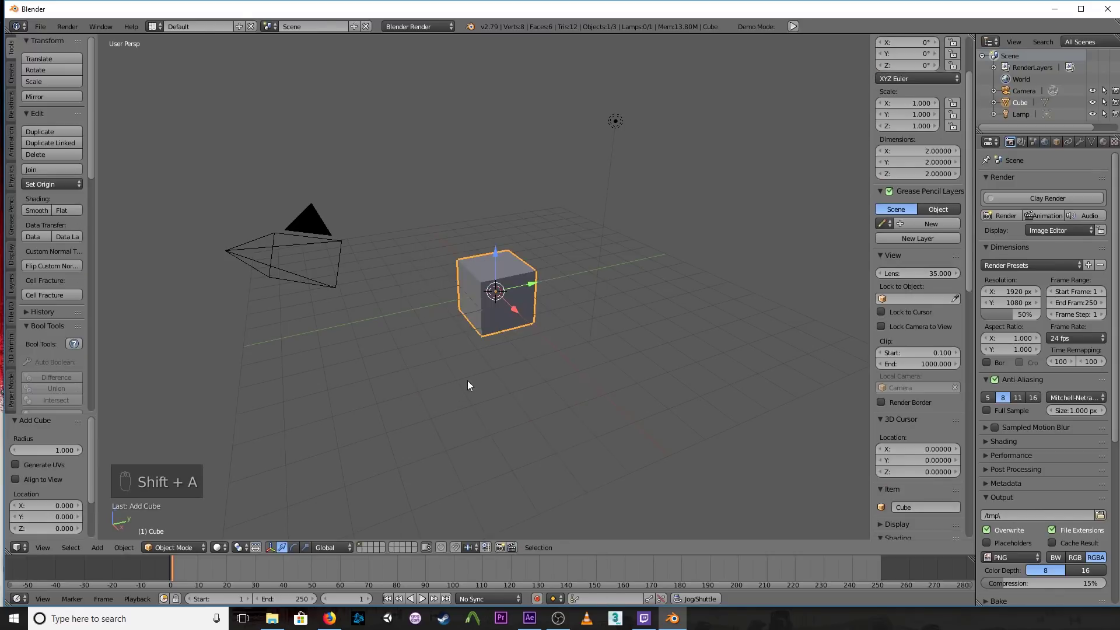
drag(495, 252, 497, 211)
key(s)
click(522, 189)
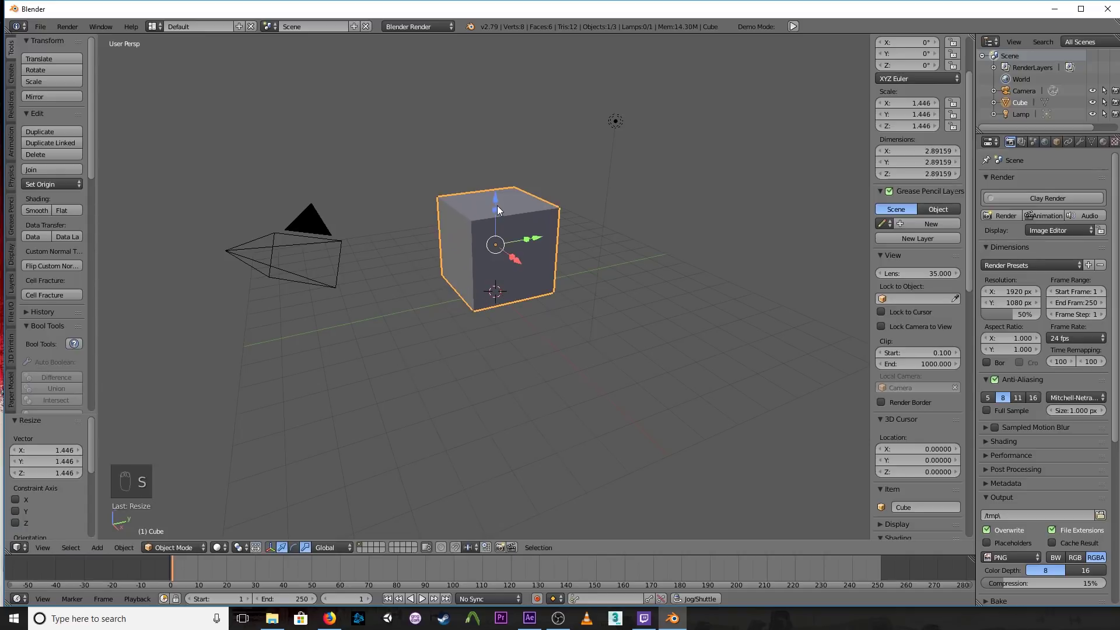
key(s)
middle_click(498, 193)
click(505, 163)
mouse_move(506, 163)
mouse_down()
mouse_move(495, 172)
mouse_move(499, 159)
mouse_up()
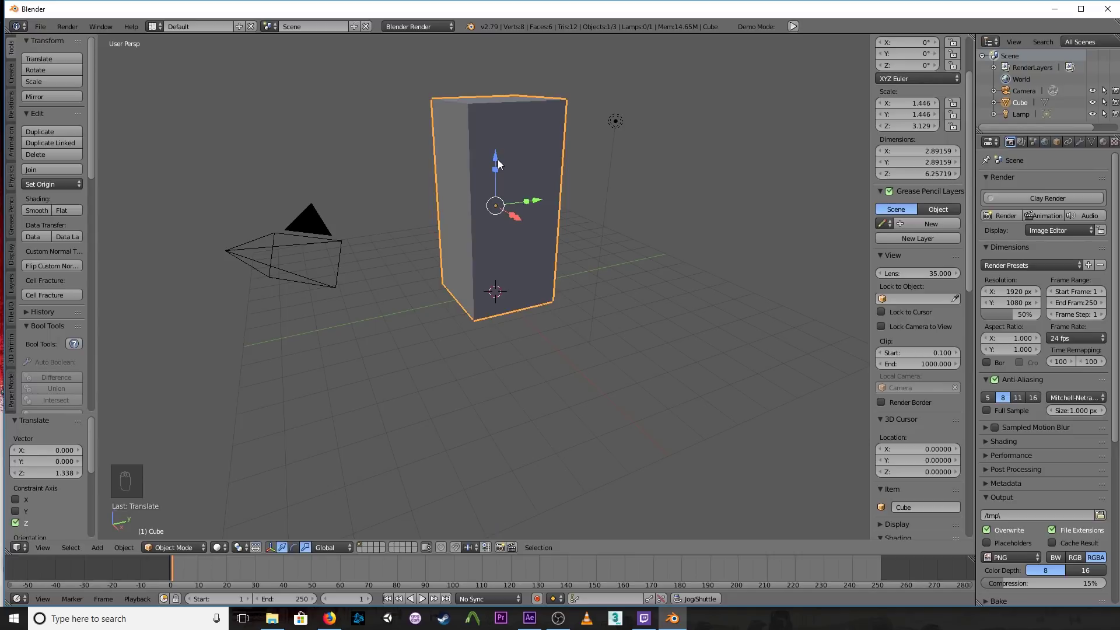
- Widen the box on X and Y (1.837), raise it to 0.252, and widen the properties area
middle_drag(509, 134, 558, 307)
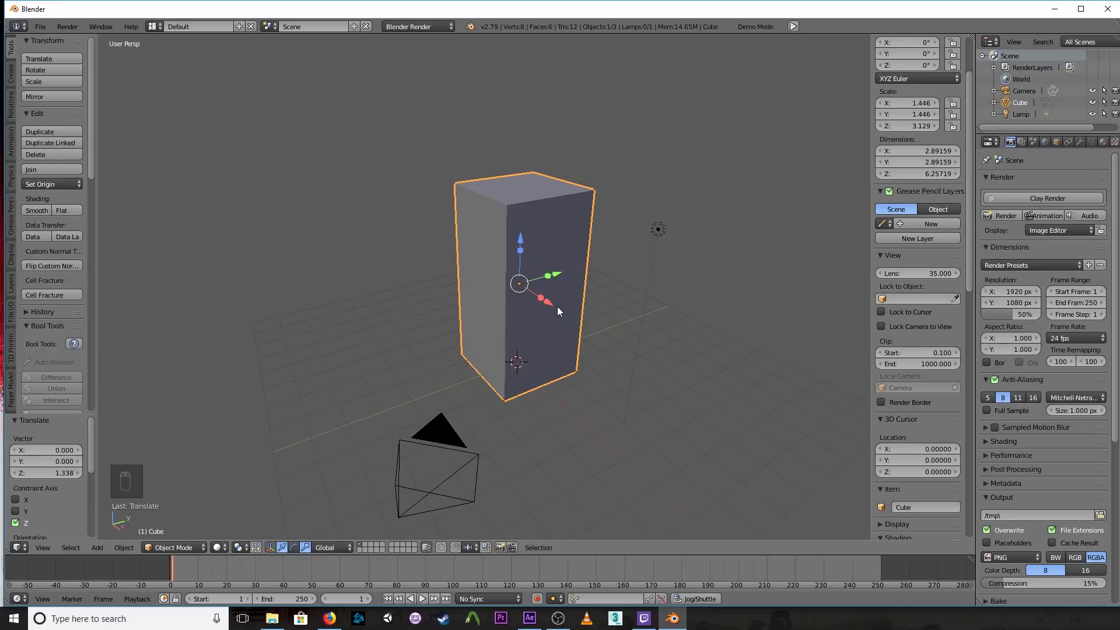
key(s)
key(x)
click(547, 308)
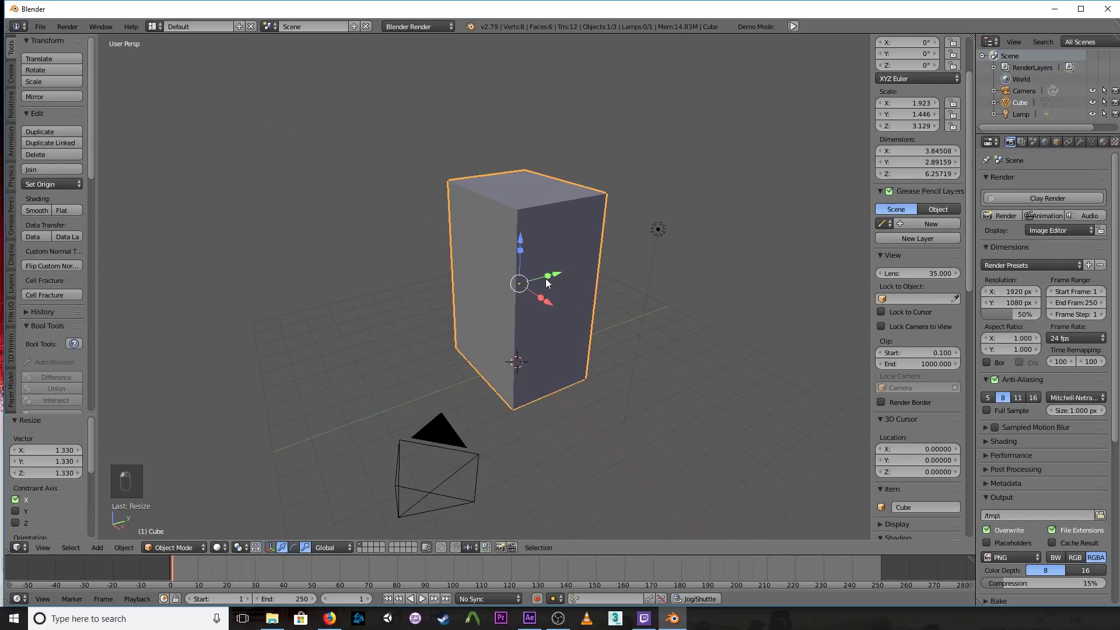
key(s)
key(y)
click(552, 272)
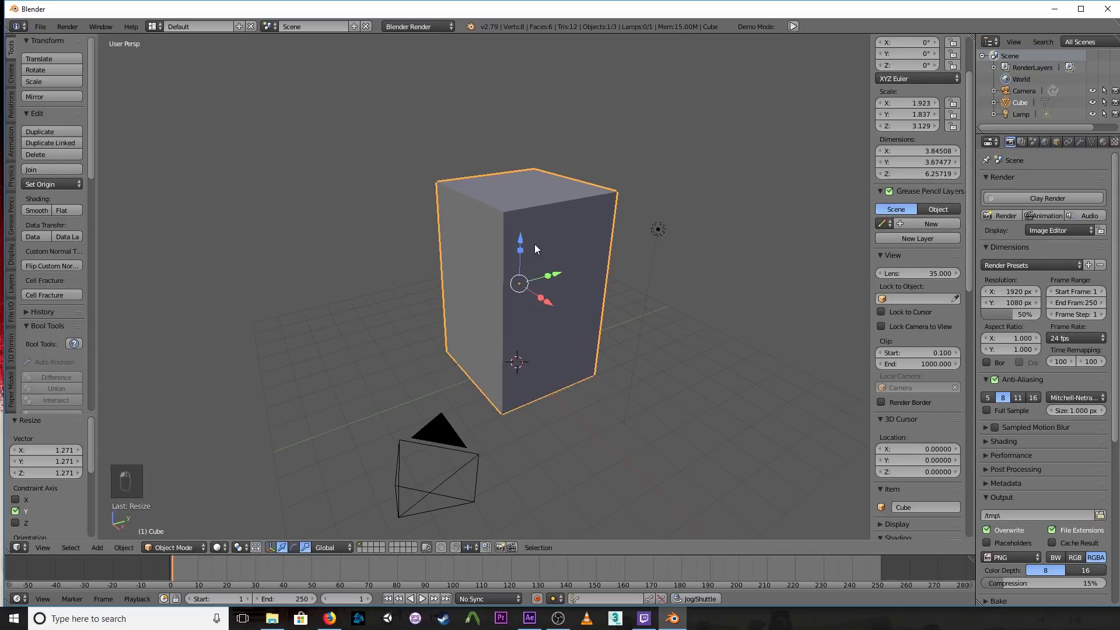
drag(517, 234, 519, 230)
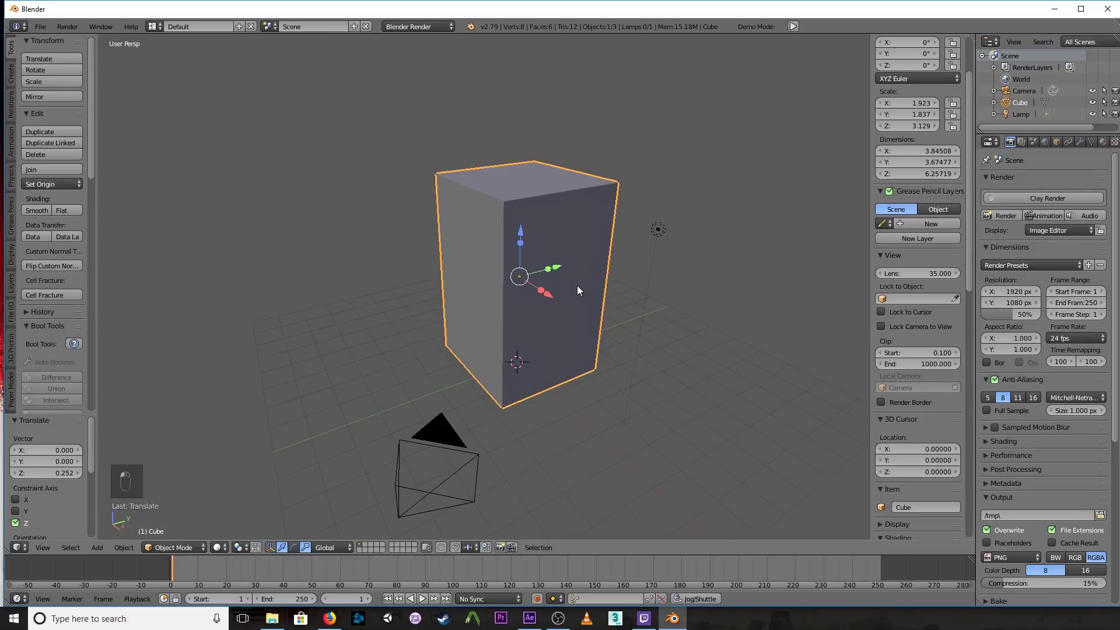
middle_drag(576, 285, 531, 314)
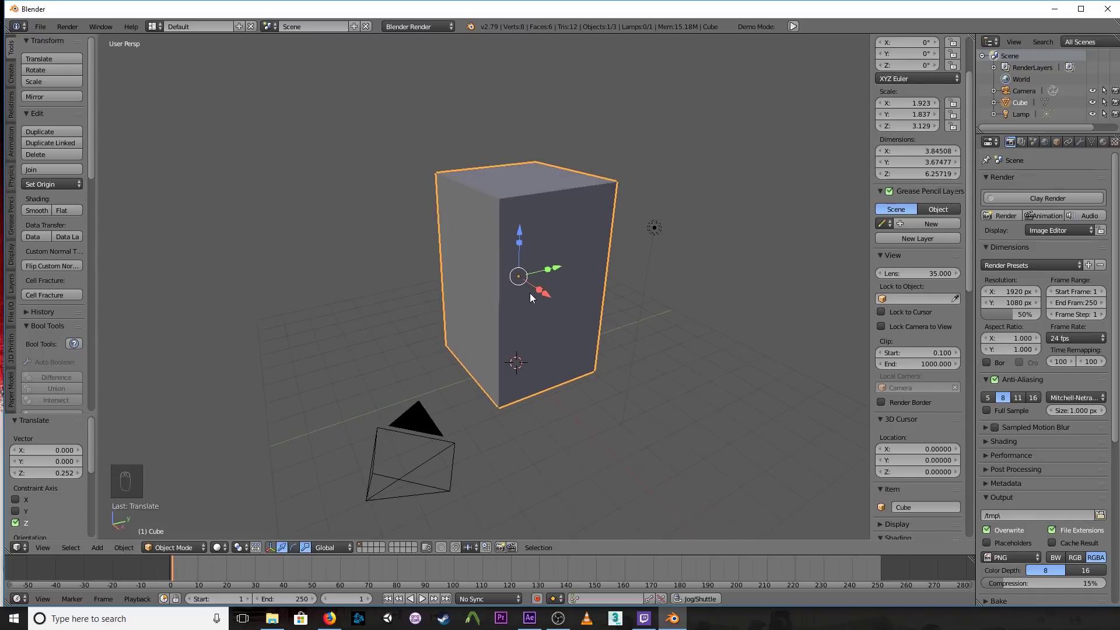
drag(974, 270, 893, 269)
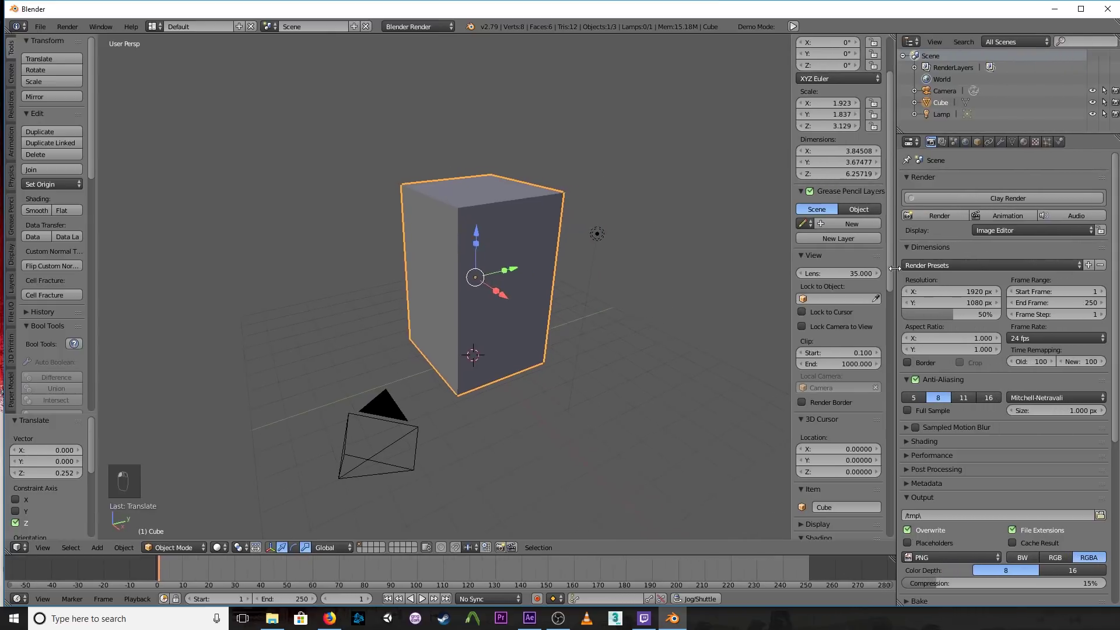
- Select the box and run Quick Smoke on it to create a Smoke Domain
right_click(502, 239)
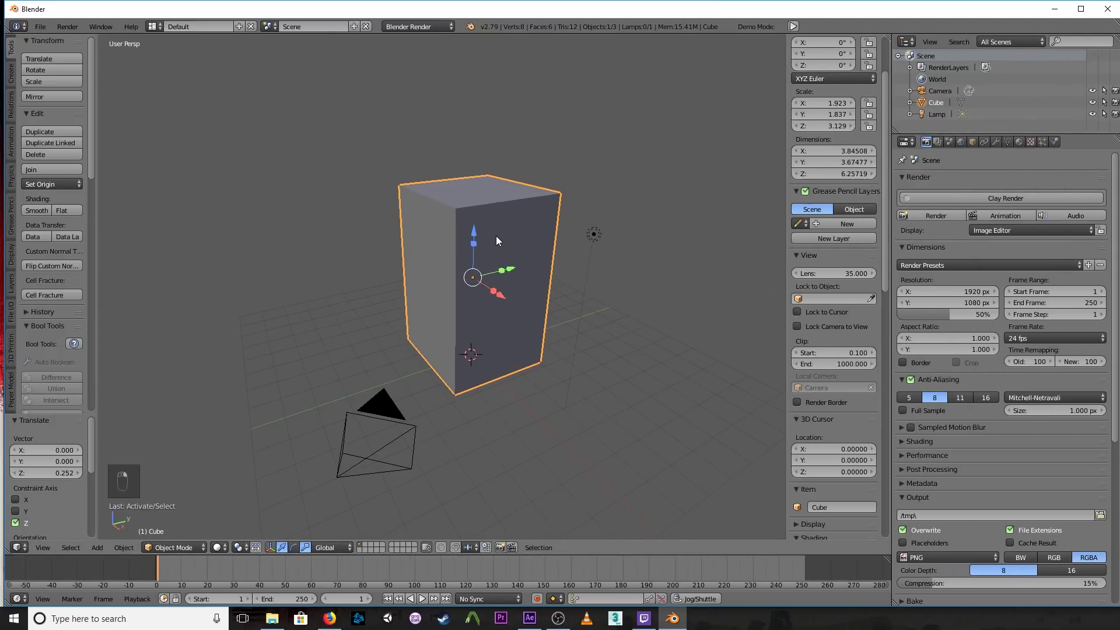
middle_drag(501, 239, 517, 239)
key(space)
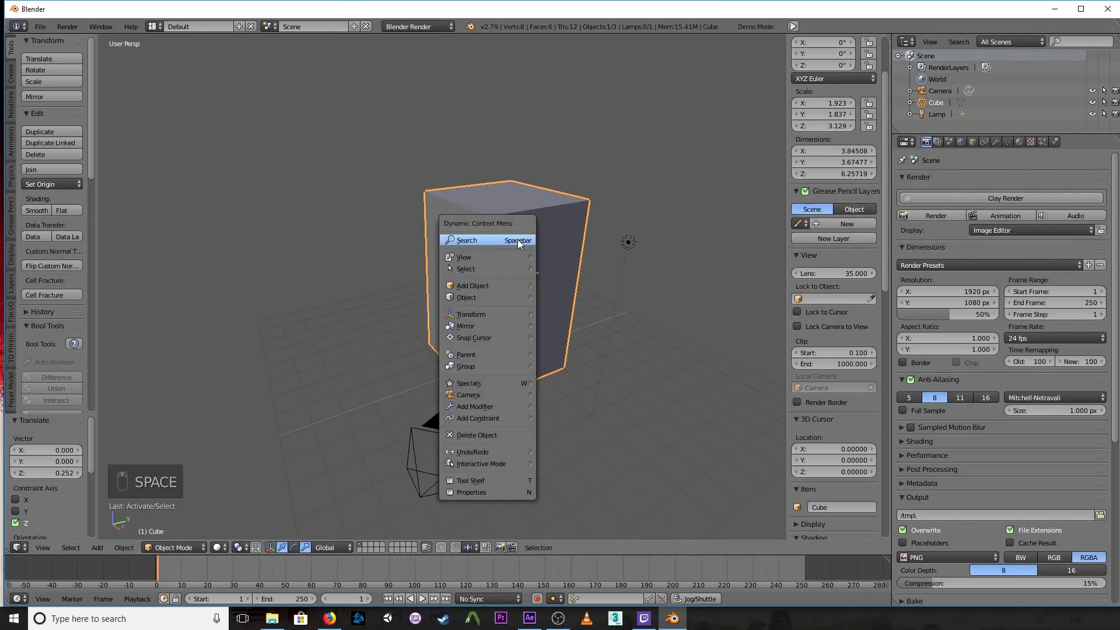
click(517, 239)
key(BackSpace)
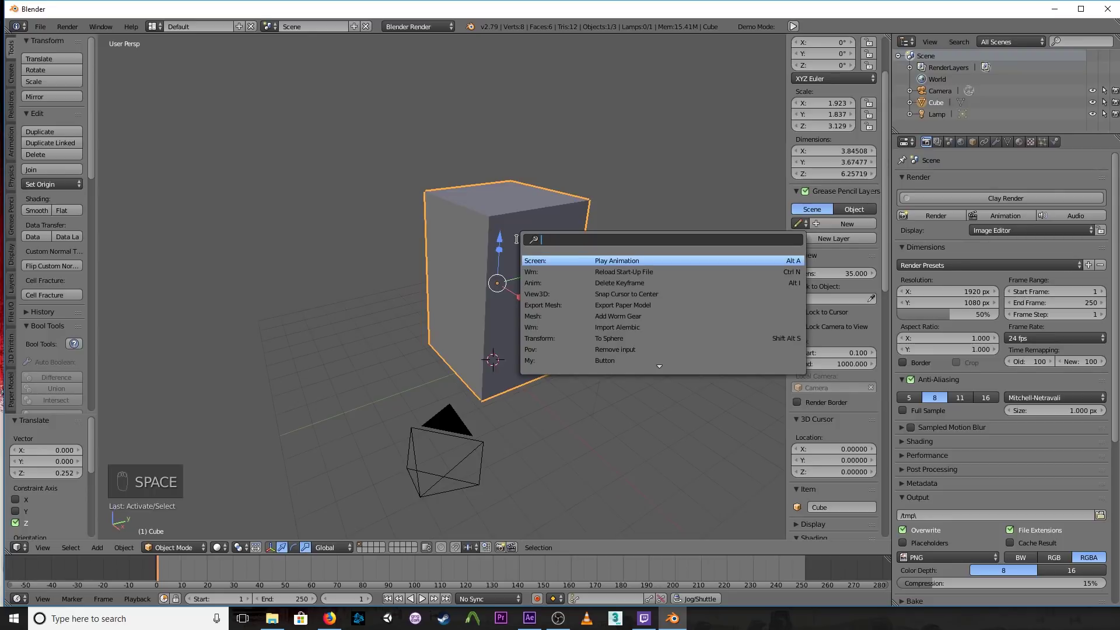
text(quick)
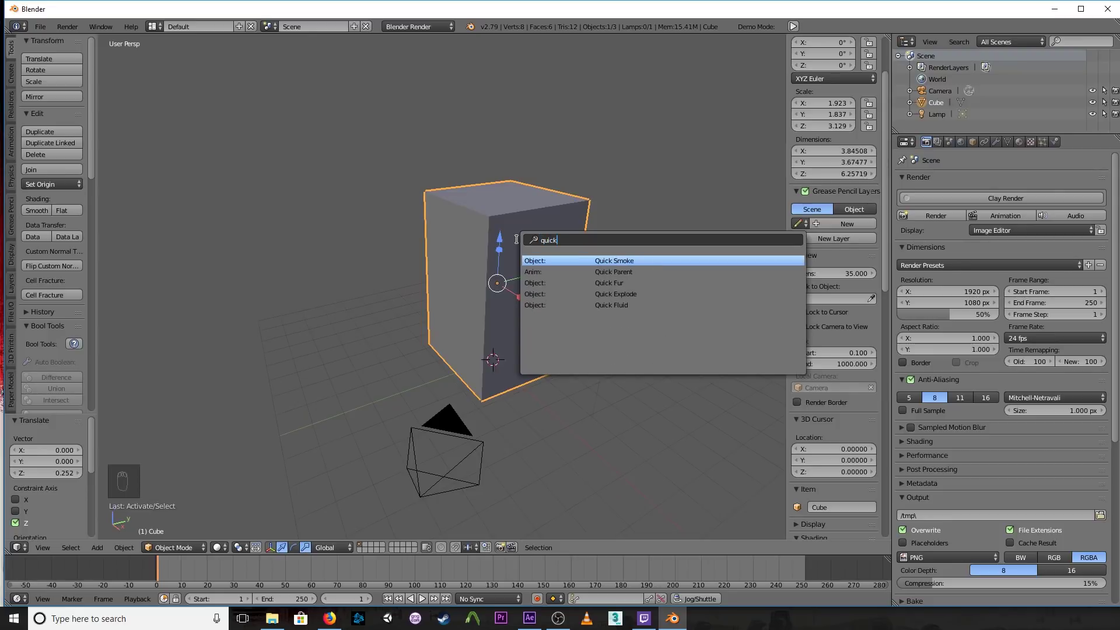
click(626, 261)
- Preview the smoke animation, then stop it and rewind to frame 1
mouse_move(615, 276)
middle_down()
mouse_move(605, 258)
mouse_move(610, 275)
middle_up()
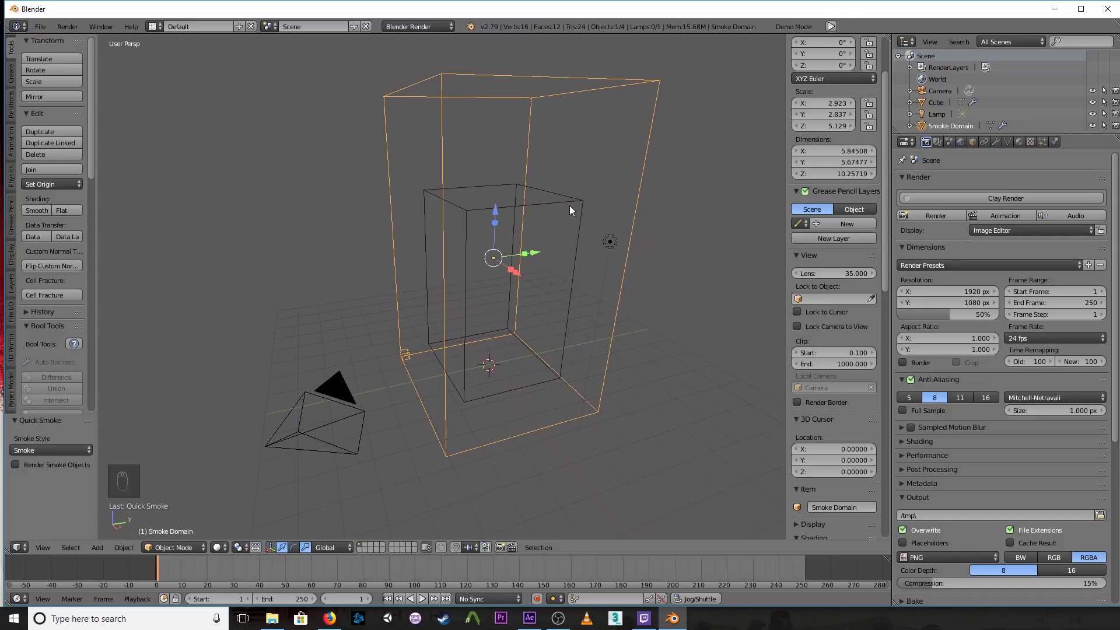
key(alt+a)
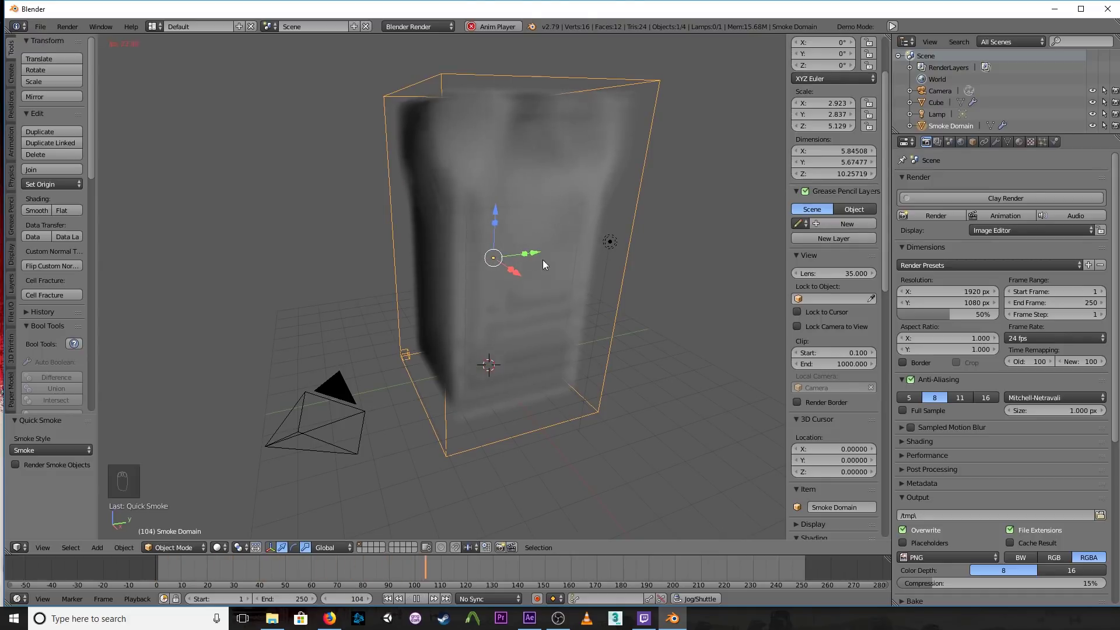
key(Escape)
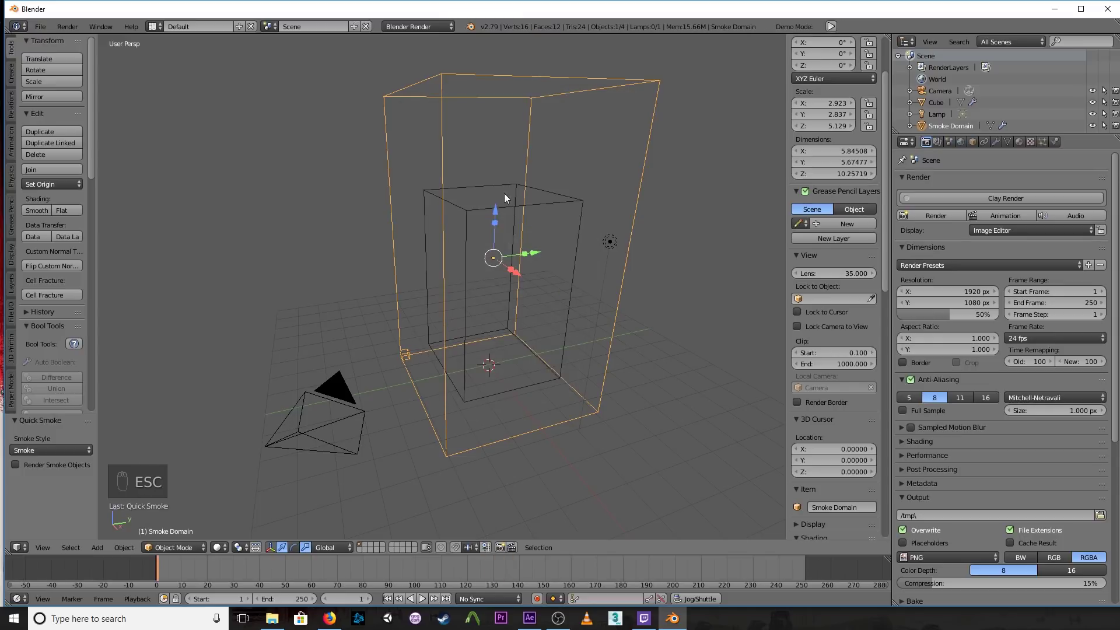
- Shrink and flatten the emitter cube to 0.495 × 0.473 × 0.195 and lower it to the domain floor
right_click(498, 207)
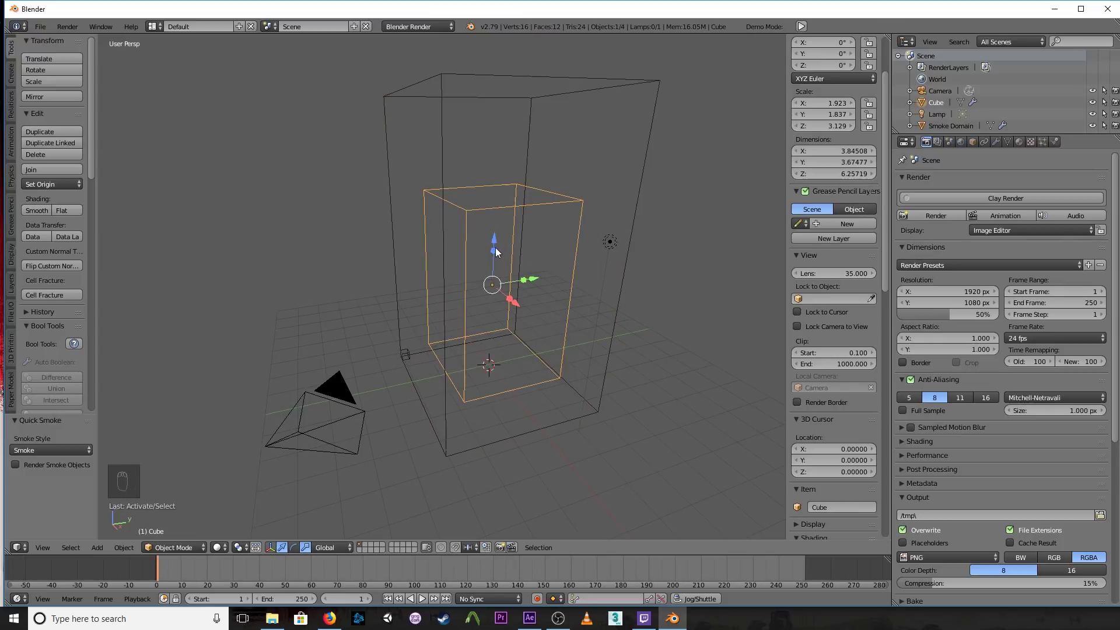
drag(495, 247, 495, 252)
key(s)
click(531, 290)
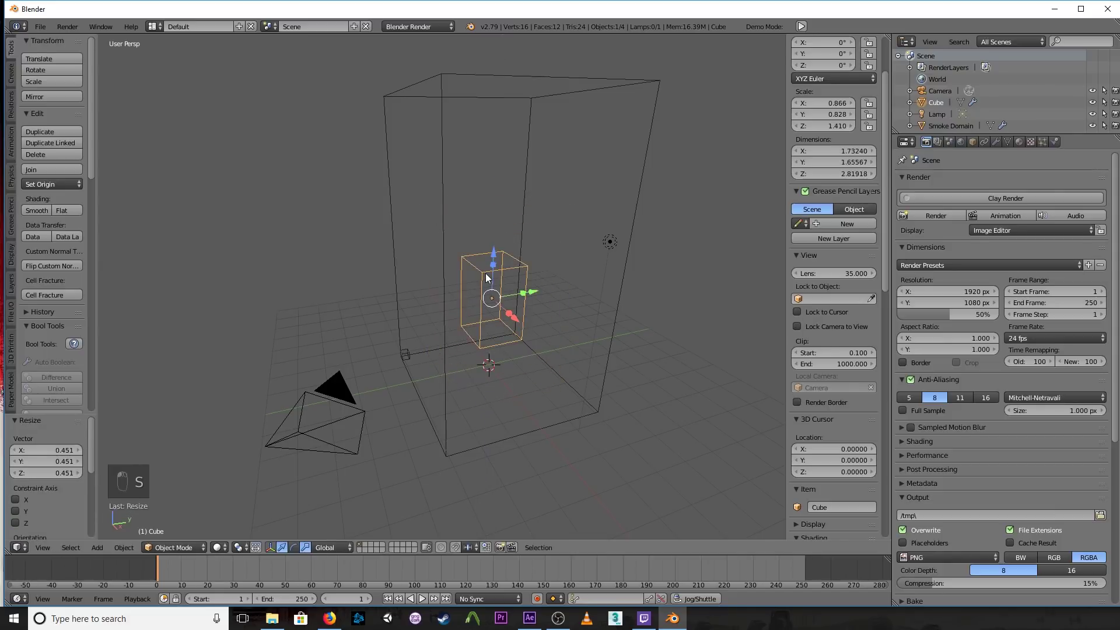
key(s)
middle_click(495, 274)
click(558, 263)
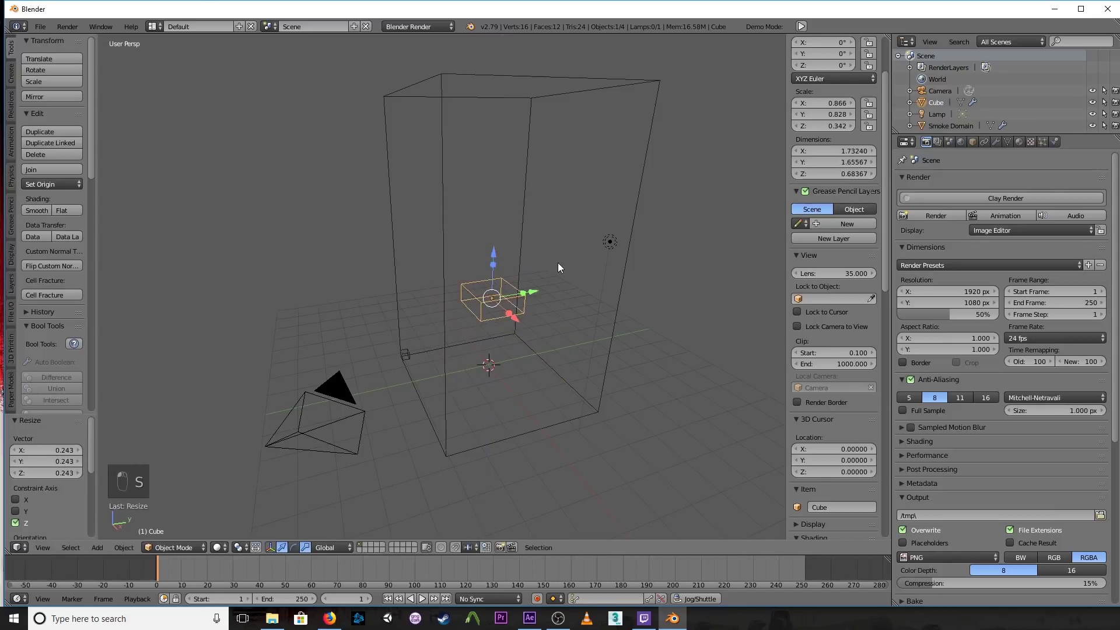
key(s)
click(511, 274)
drag(492, 253, 480, 314)
- Preview the smoke from the lowered emitter, then stop and return to frame 1
key(alt+a)
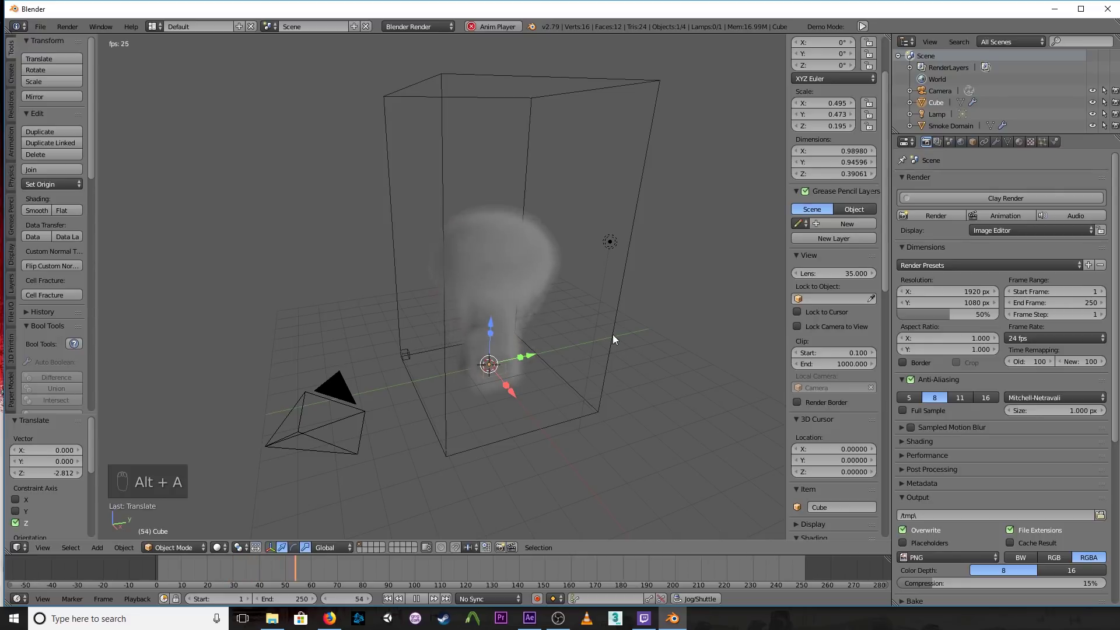
mouse_move(613, 335)
middle_down()
mouse_move(618, 319)
mouse_move(618, 329)
middle_up()
key(Escape)
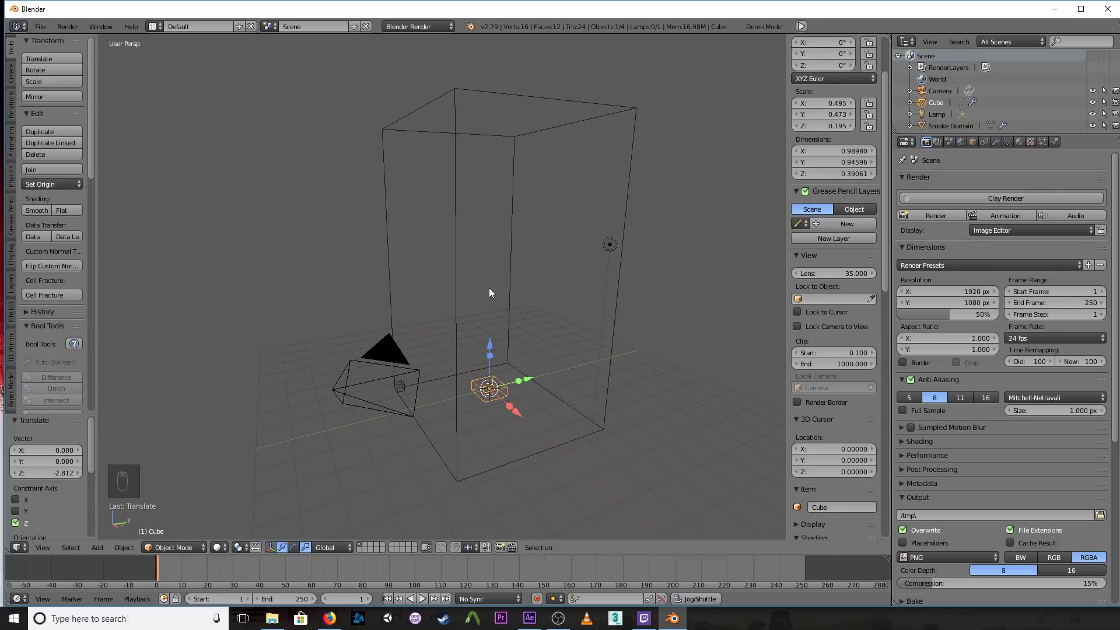
- Show the emitter's Physics settings, expand Smoke Flow Advanced, and keep Flow Type as Smoke
middle_drag(489, 292, 546, 298)
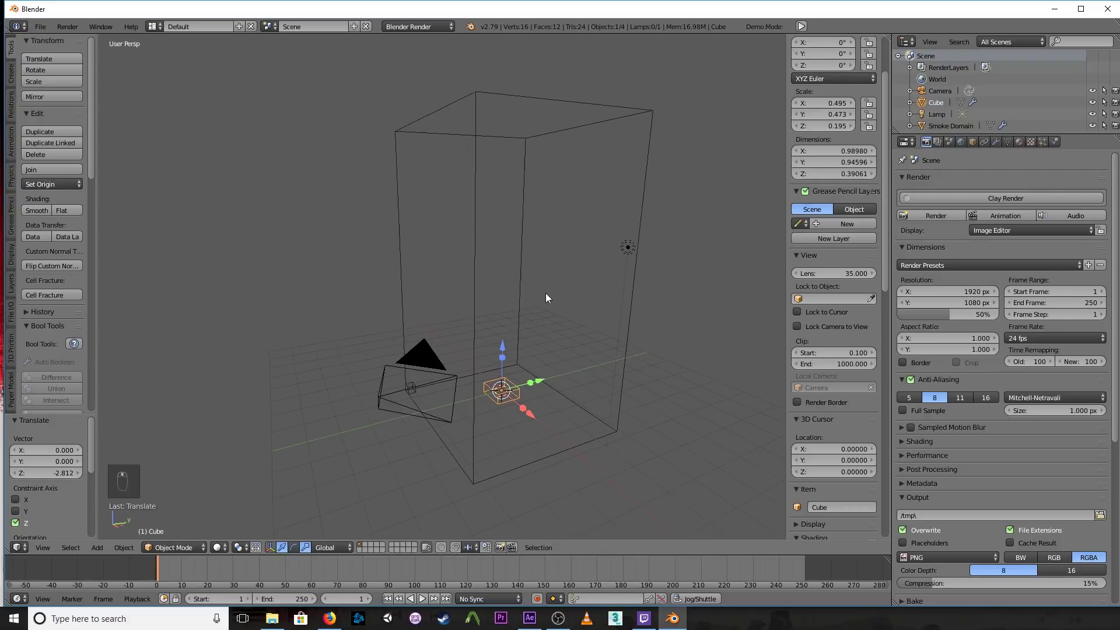
click(1056, 143)
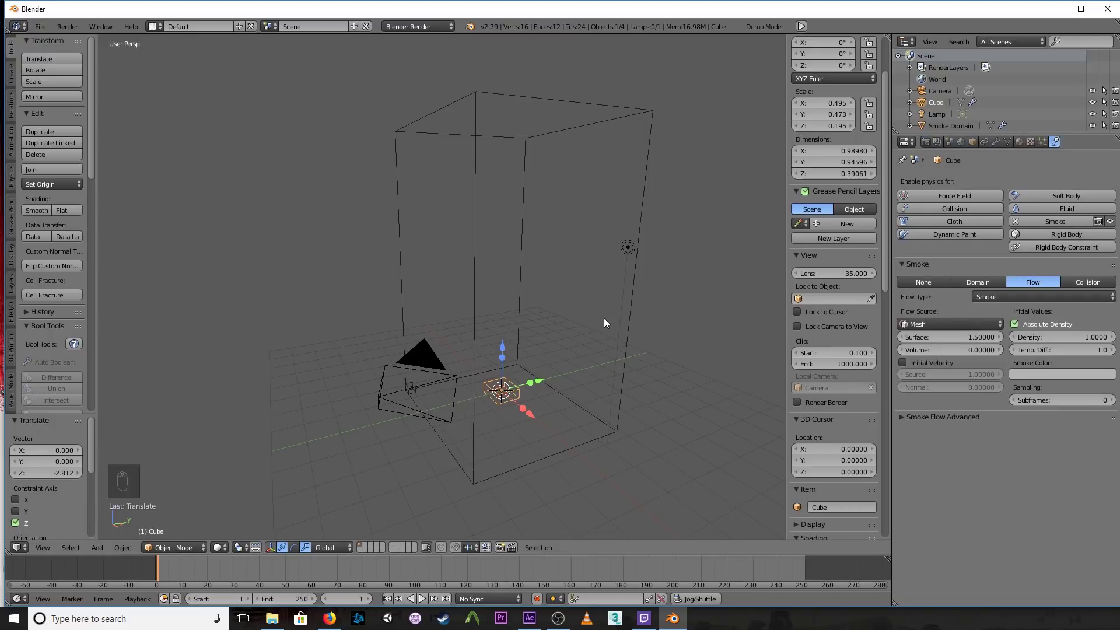
click(902, 417)
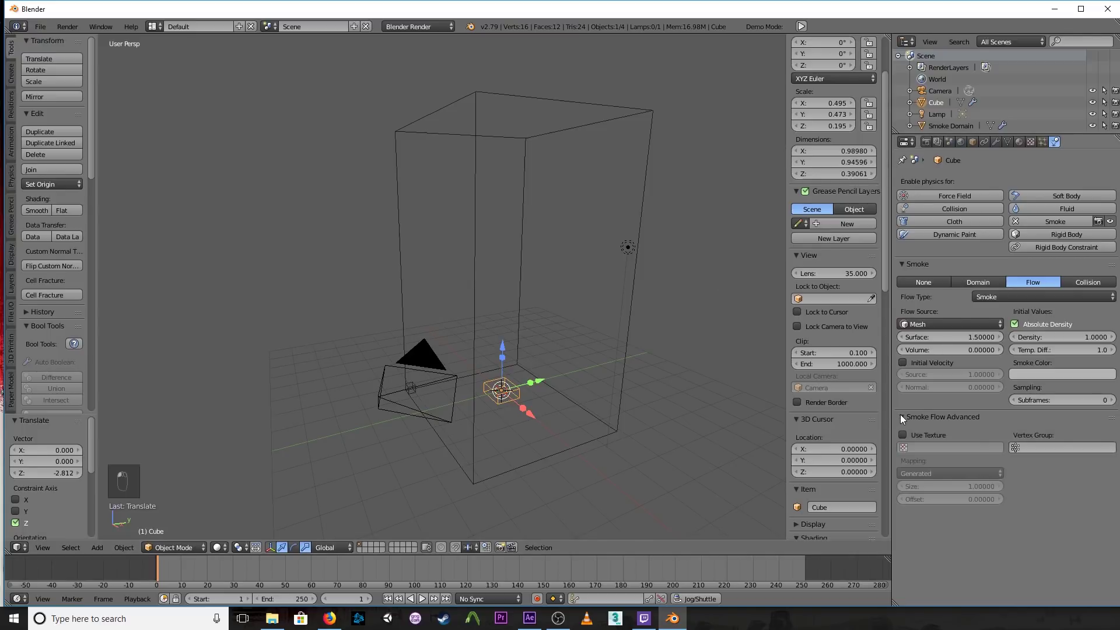
click(1067, 295)
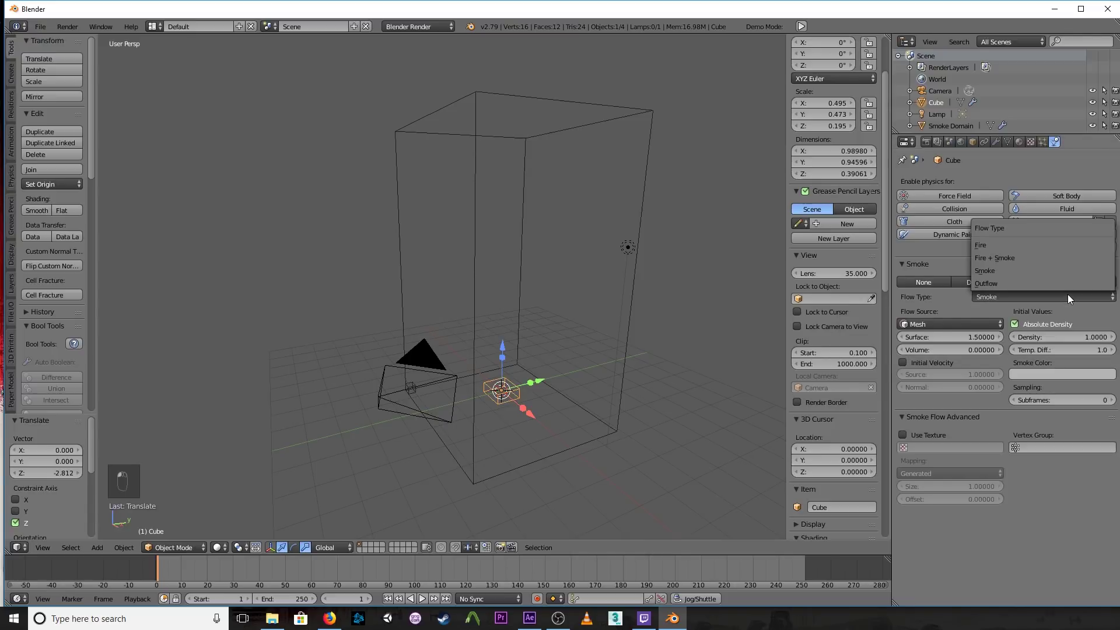
click(1000, 271)
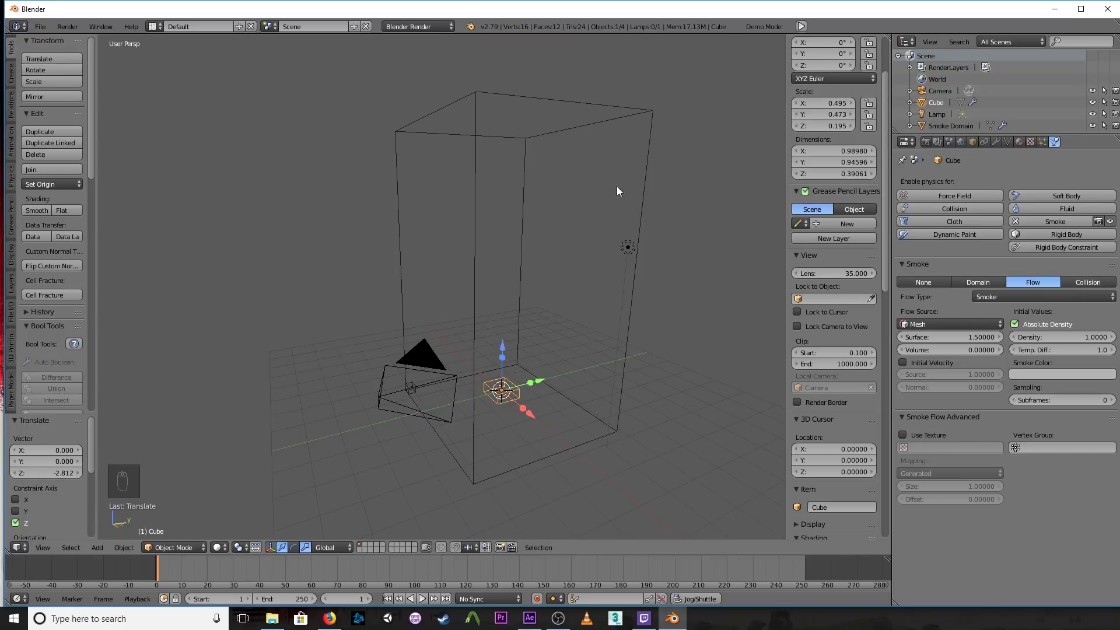
middle_drag(618, 187, 585, 196)
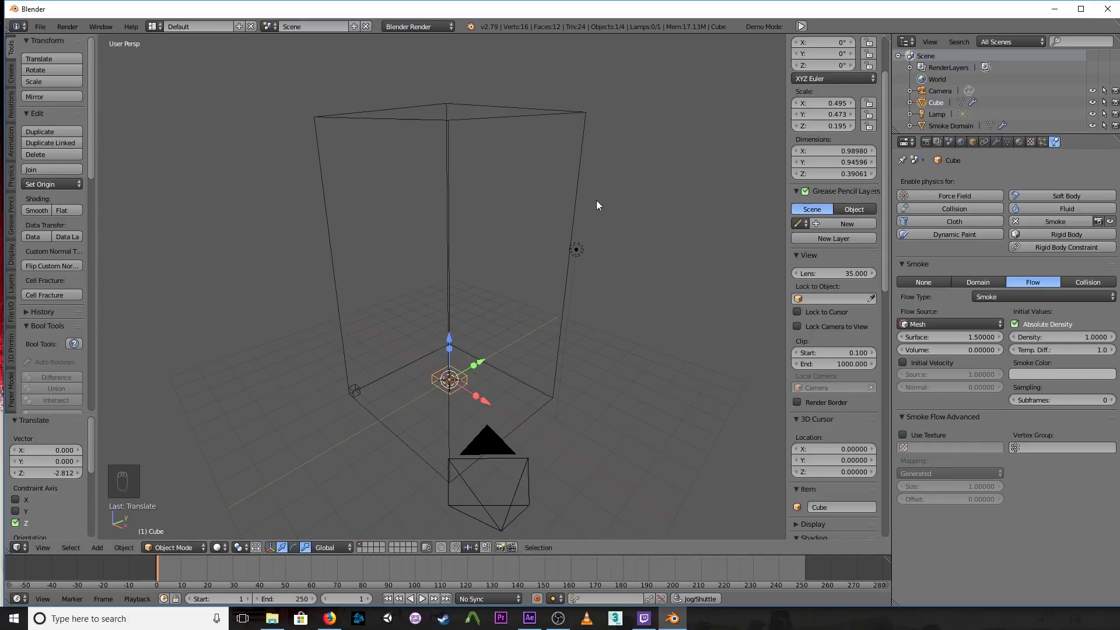
middle_drag(582, 182, 596, 178)
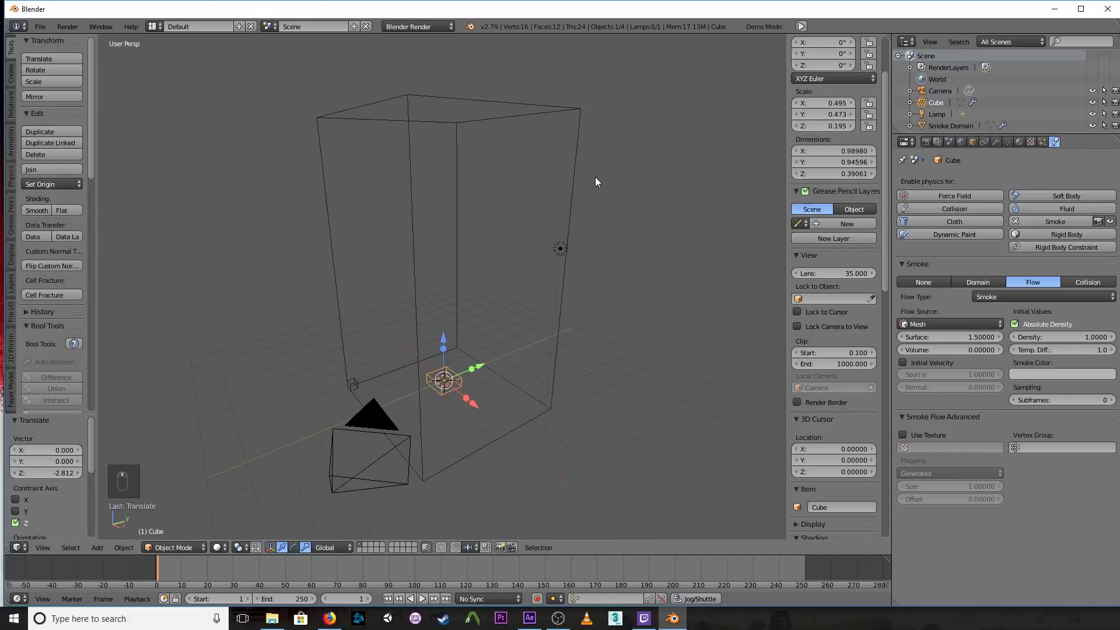
- Select the Smoke Domain and preview the current smoke, then rewind to frame 1
right_click(577, 111)
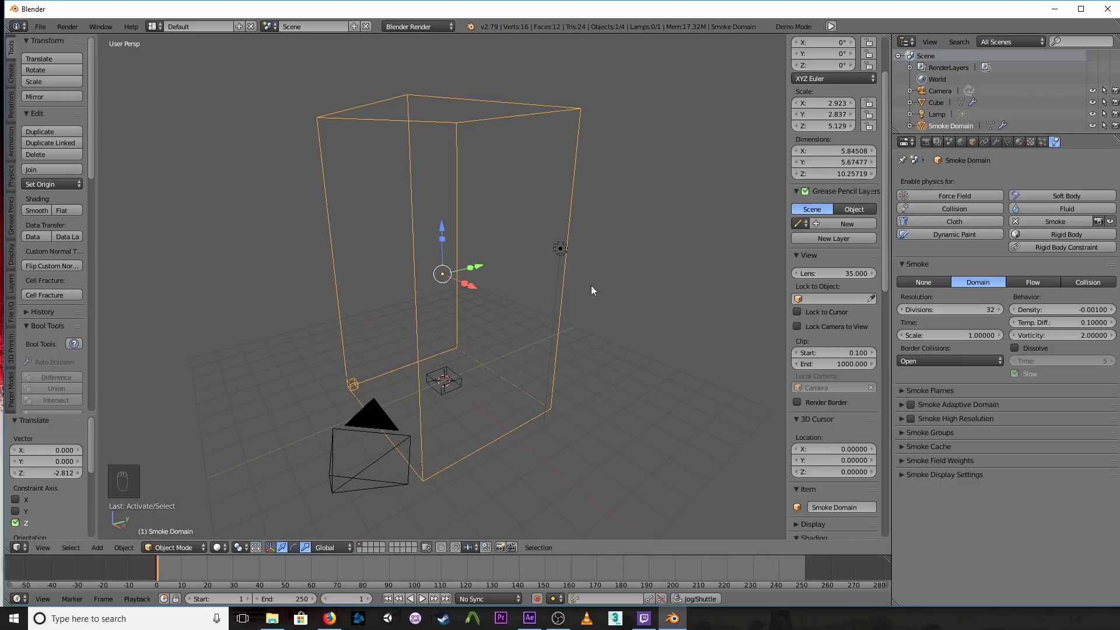
middle_drag(605, 262, 620, 266)
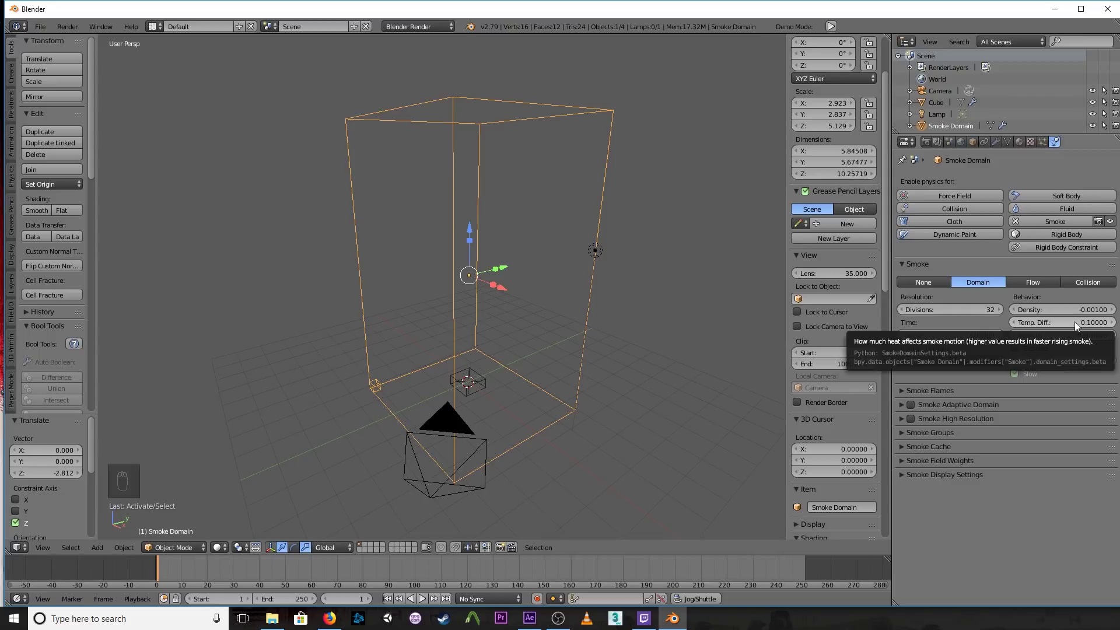
middle_drag(649, 284, 626, 286)
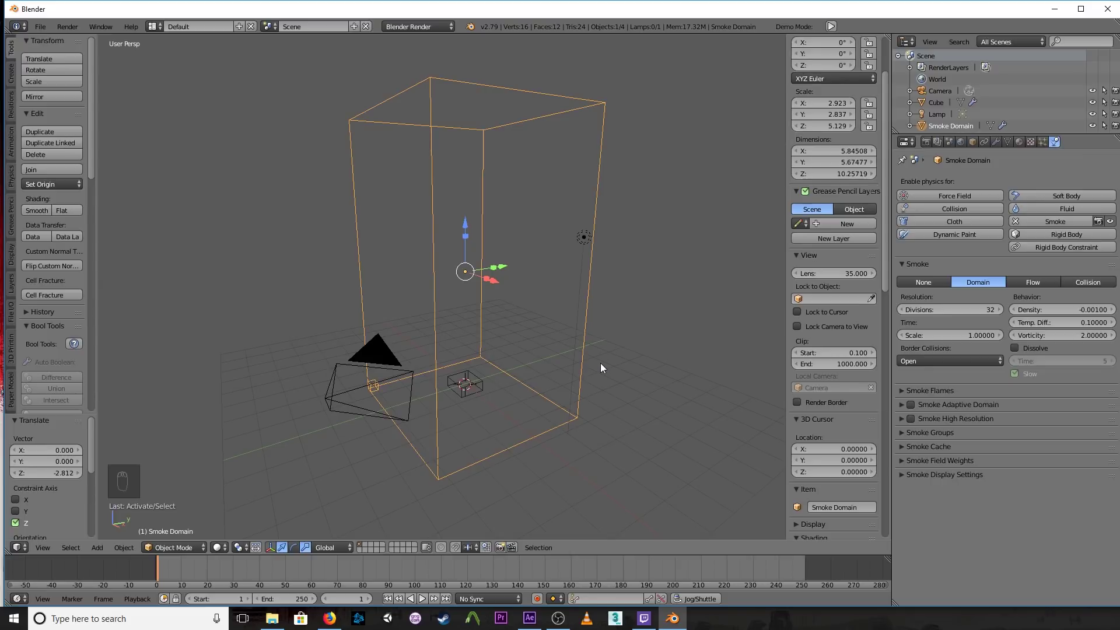
key(alt+a)
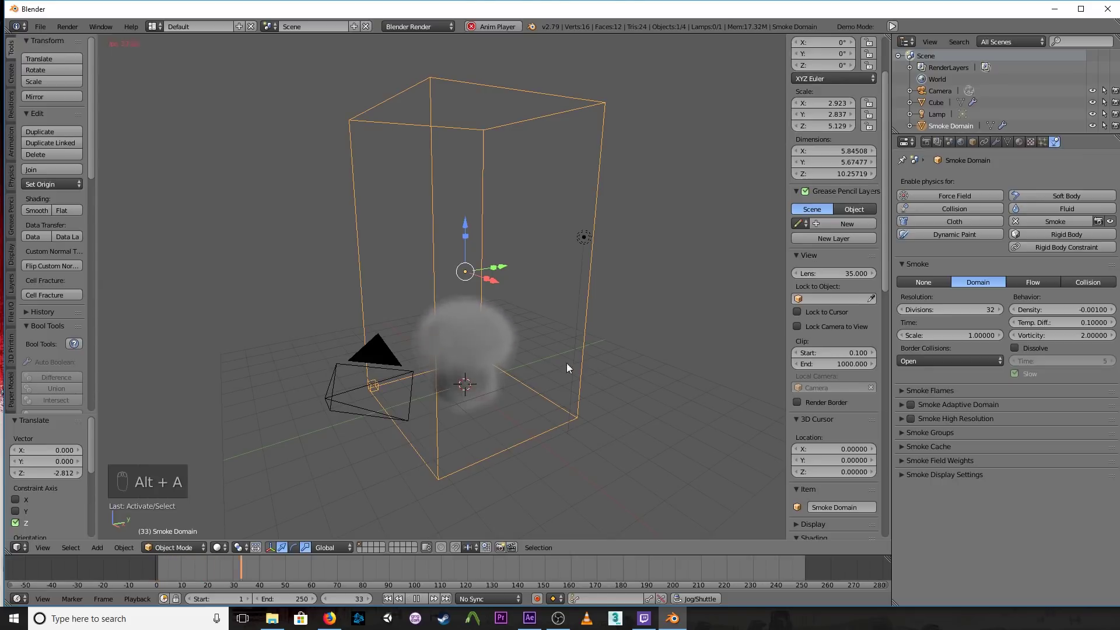
middle_drag(576, 352, 603, 347)
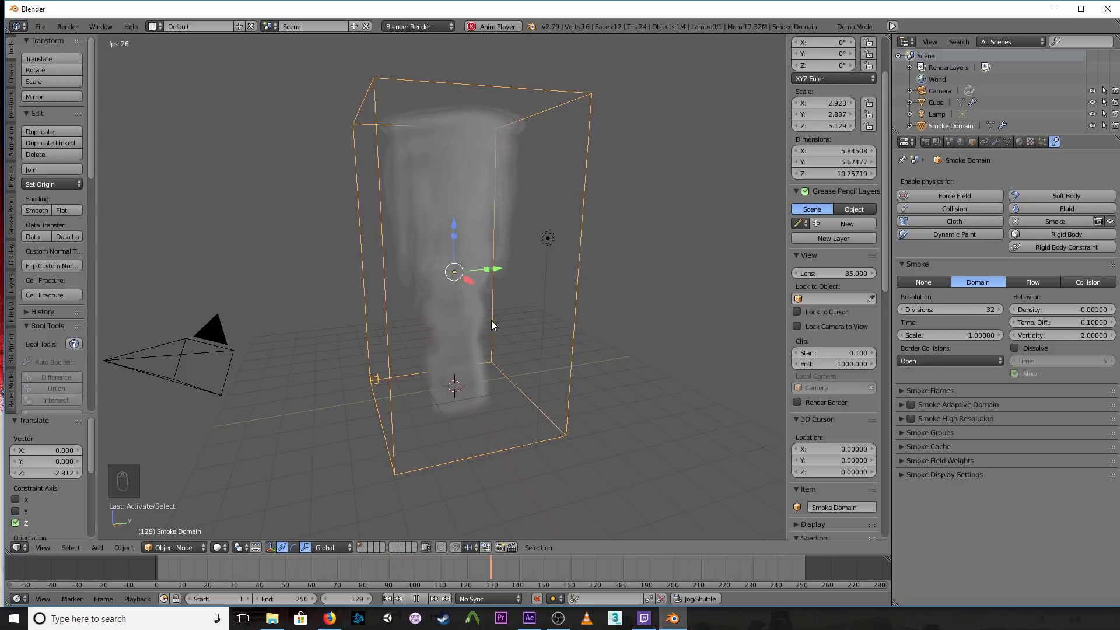
key(Escape)
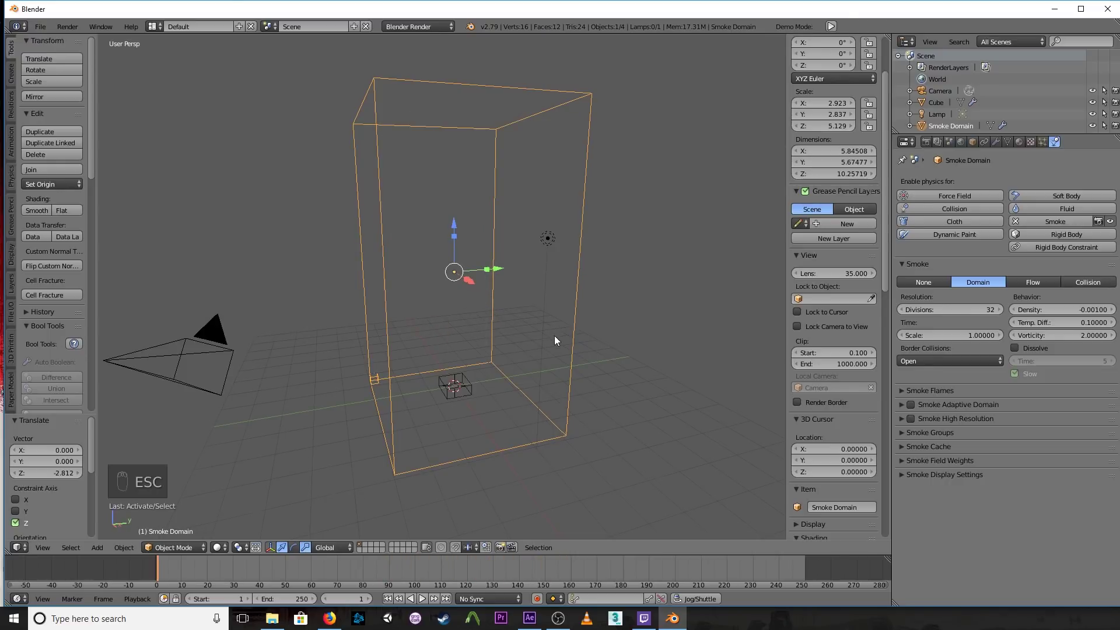
middle_drag(556, 341, 564, 351)
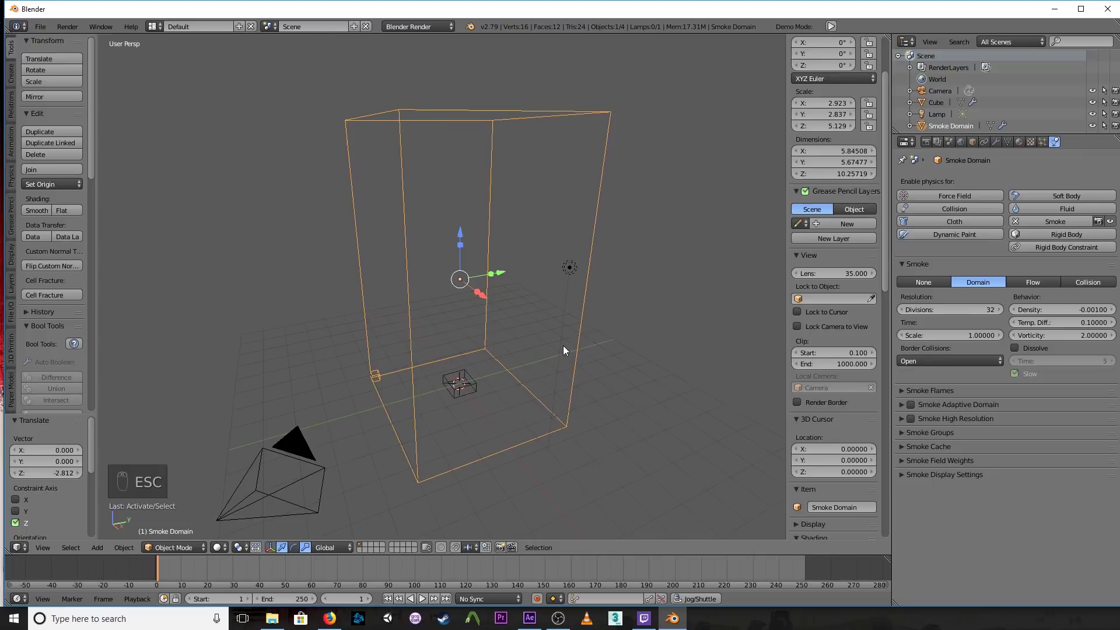
- Set the domain's Temp. Diff. to 0.05 and replay the smoke
click(1086, 324)
text(0.05)
key(Return)
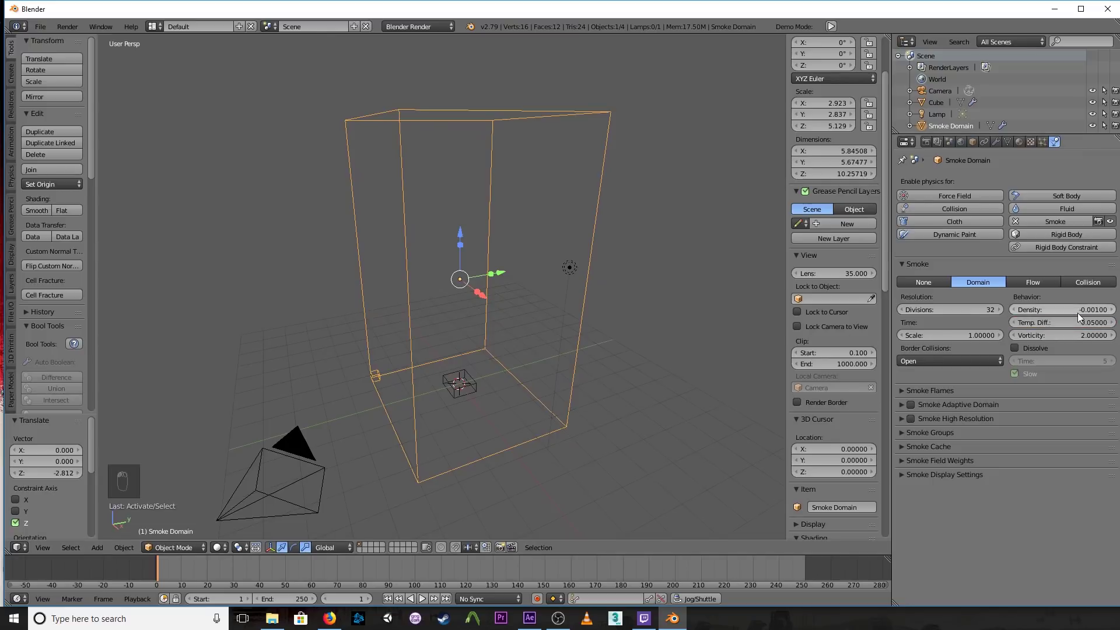
key(alt+a)
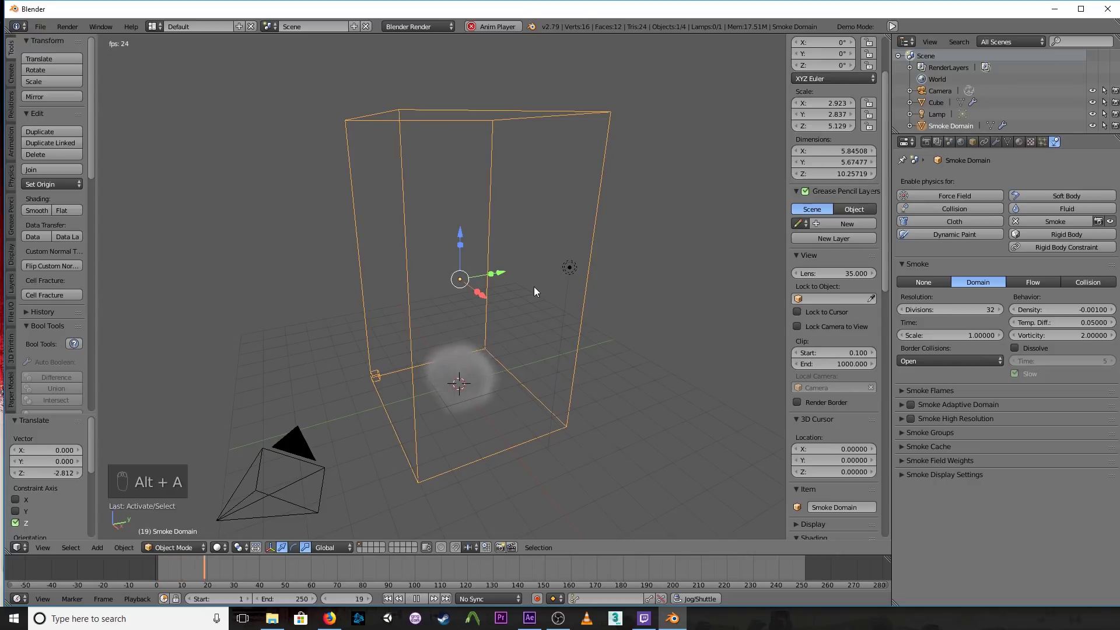
middle_drag(533, 285, 534, 285)
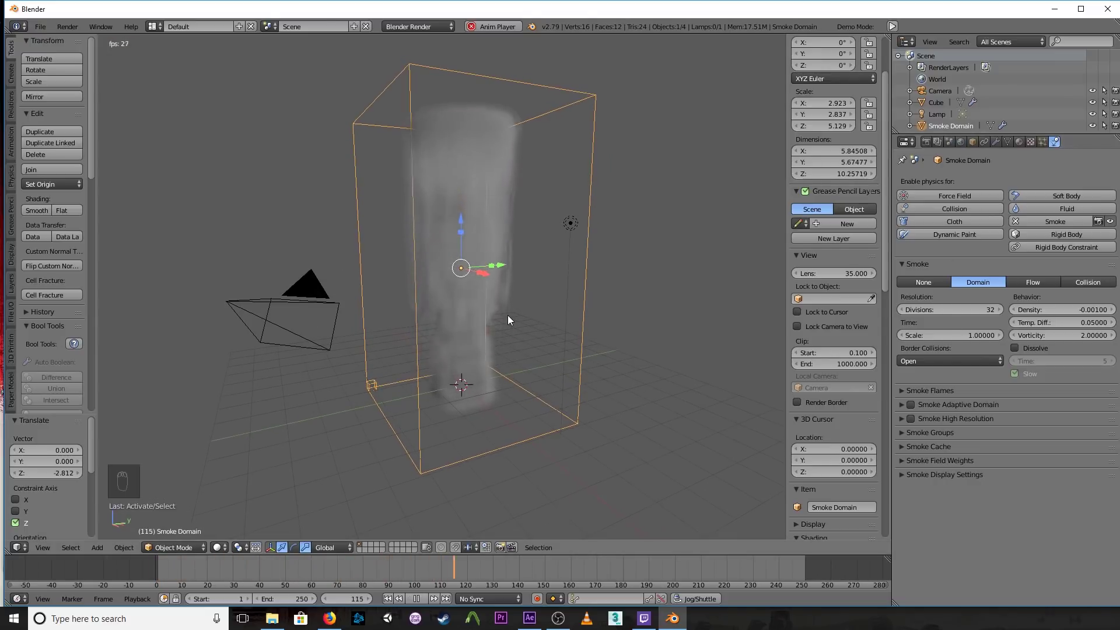
- Stop playback, rewind to frame 1, and open the render engine list
key(Escape)
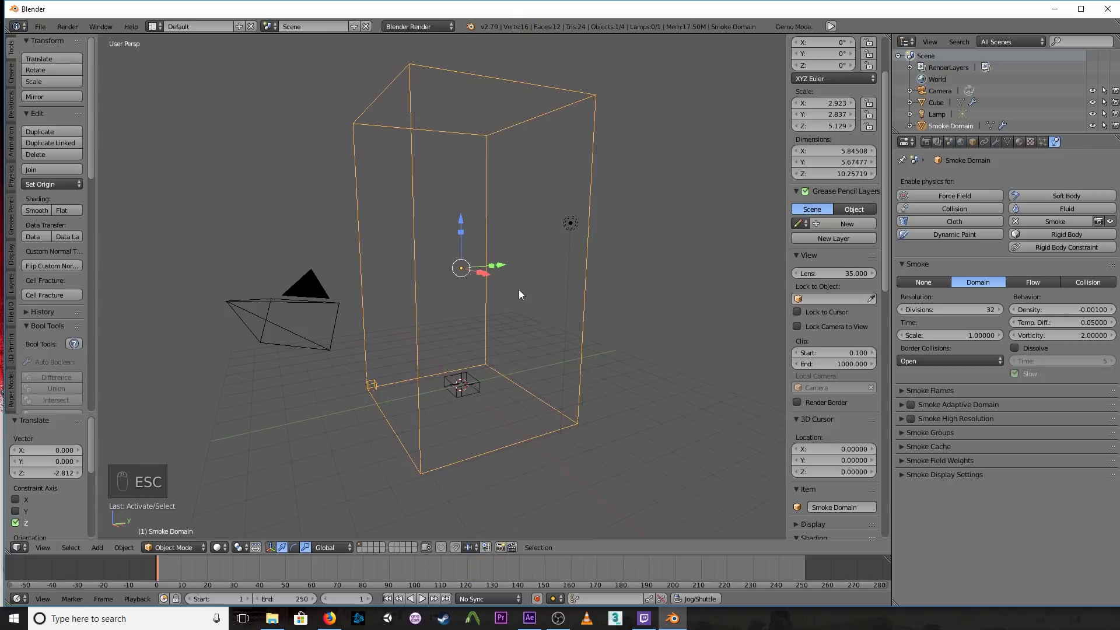
mouse_move(519, 290)
middle_down()
mouse_move(561, 299)
mouse_move(536, 302)
middle_up()
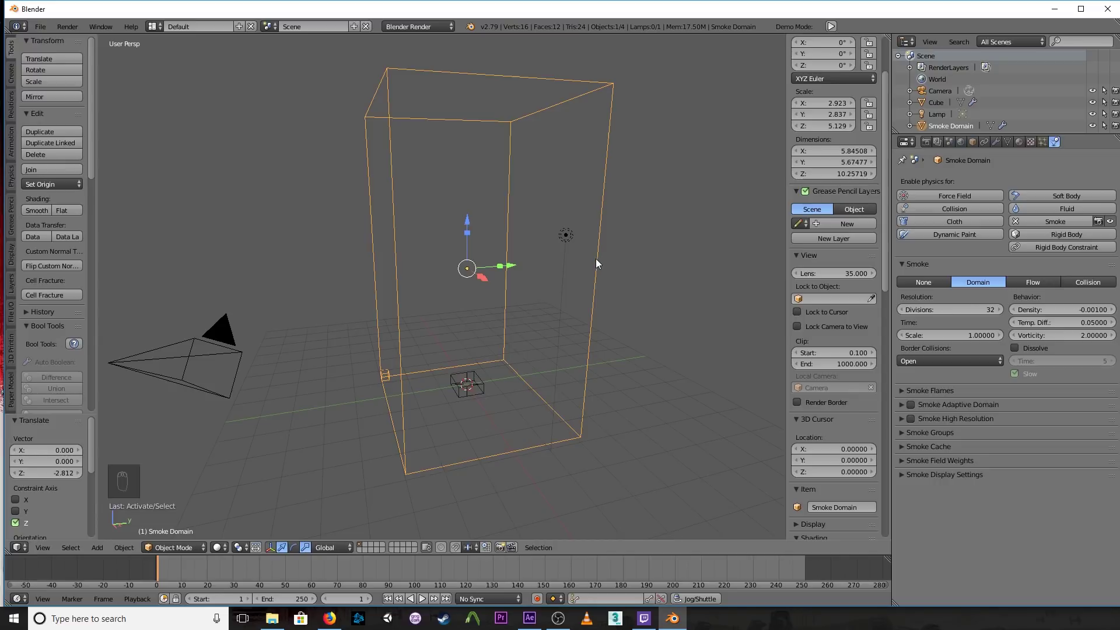
mouse_move(547, 280)
middle_down()
mouse_move(562, 292)
mouse_move(558, 272)
middle_up()
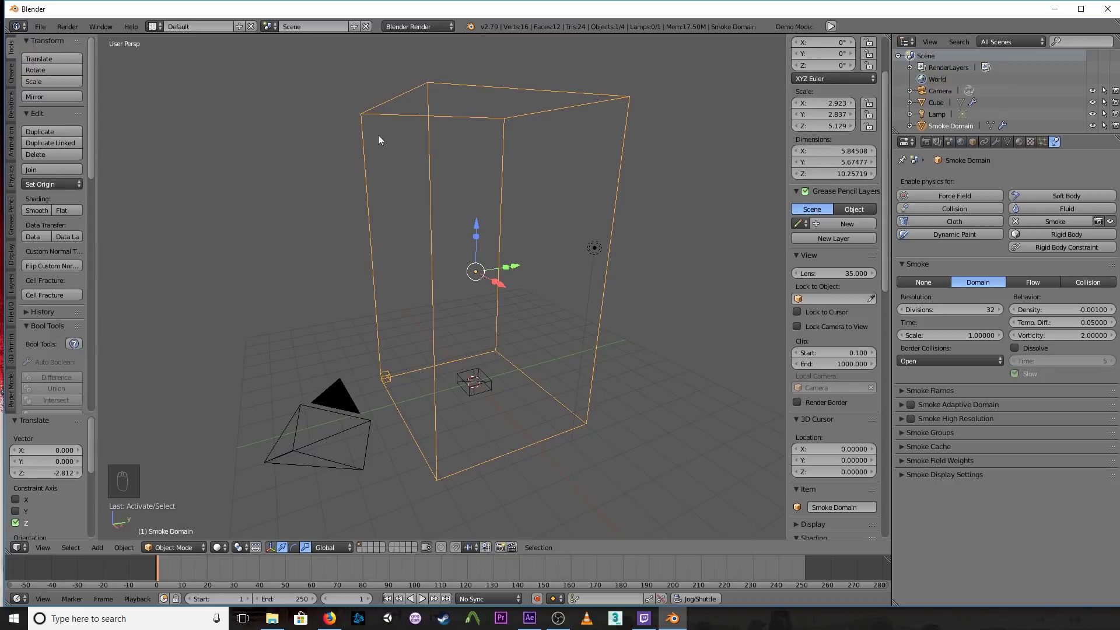
click(408, 26)
- Replay the smoke simulation and zoom in to watch the column fill the domain
middle_drag(590, 310, 613, 285)
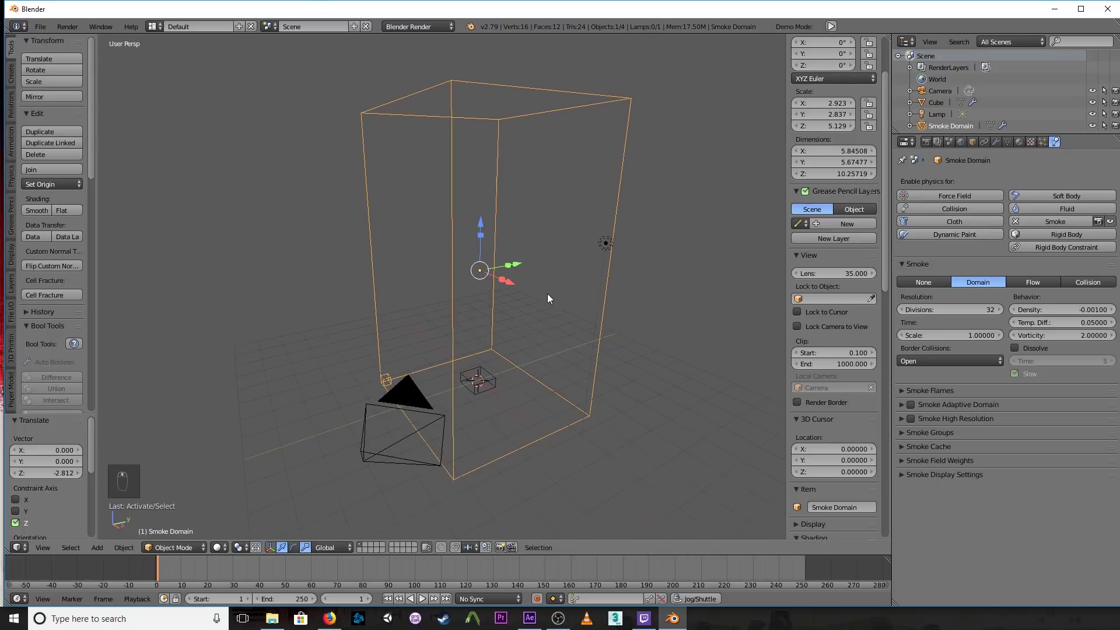
key(alt+a)
middle_drag(560, 375, 548, 348)
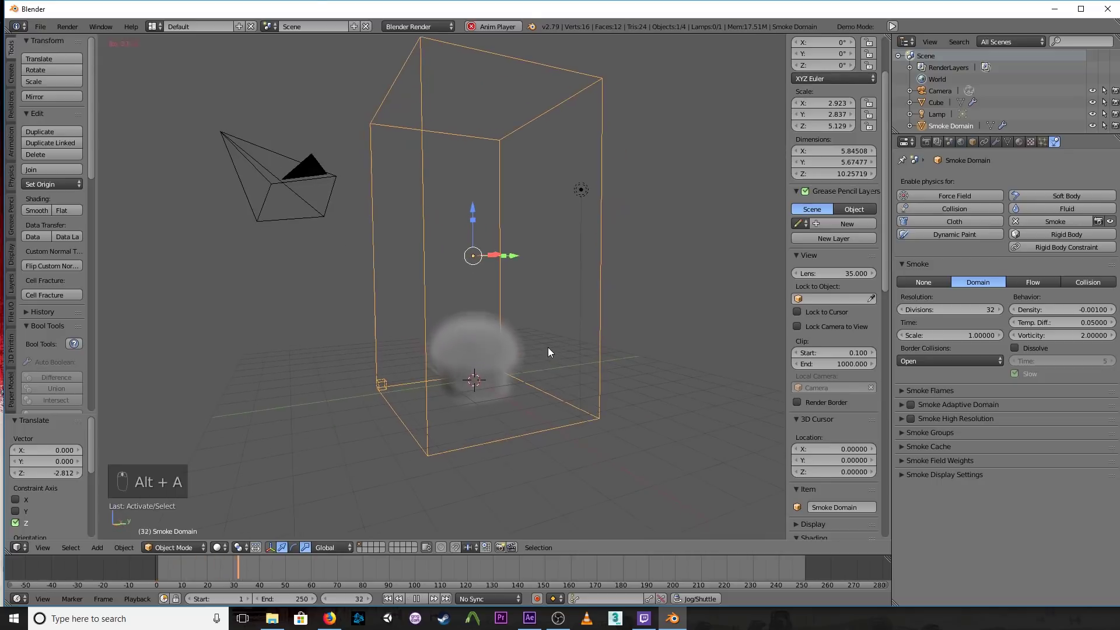
scroll(539, 345, up, 3)
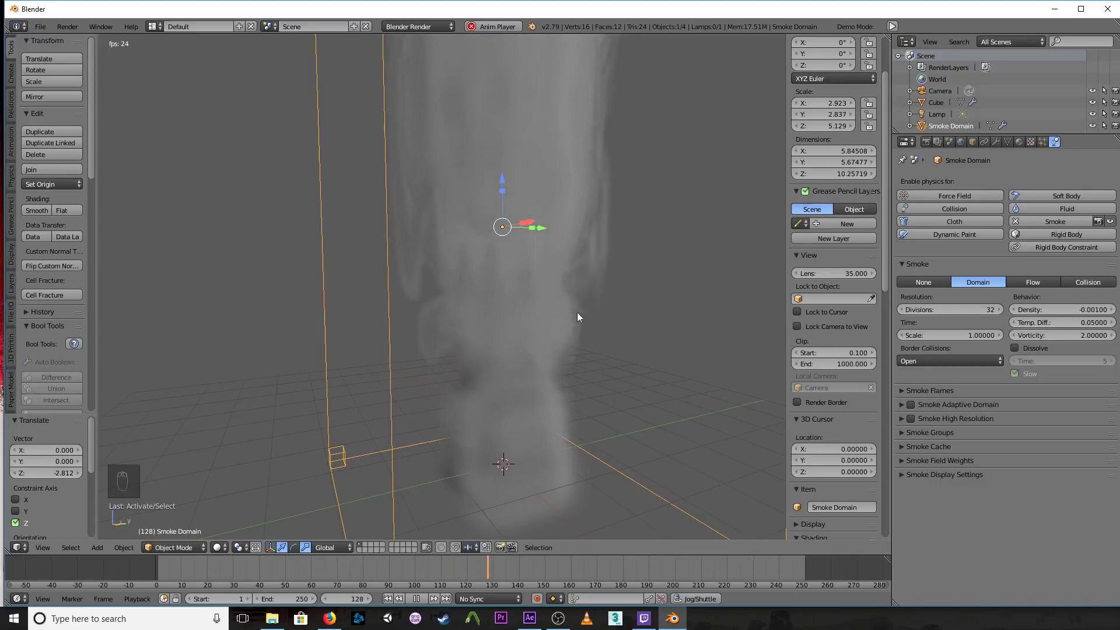
- Enable Smoke High Resolution on the domain and preview the simulation
key(Escape)
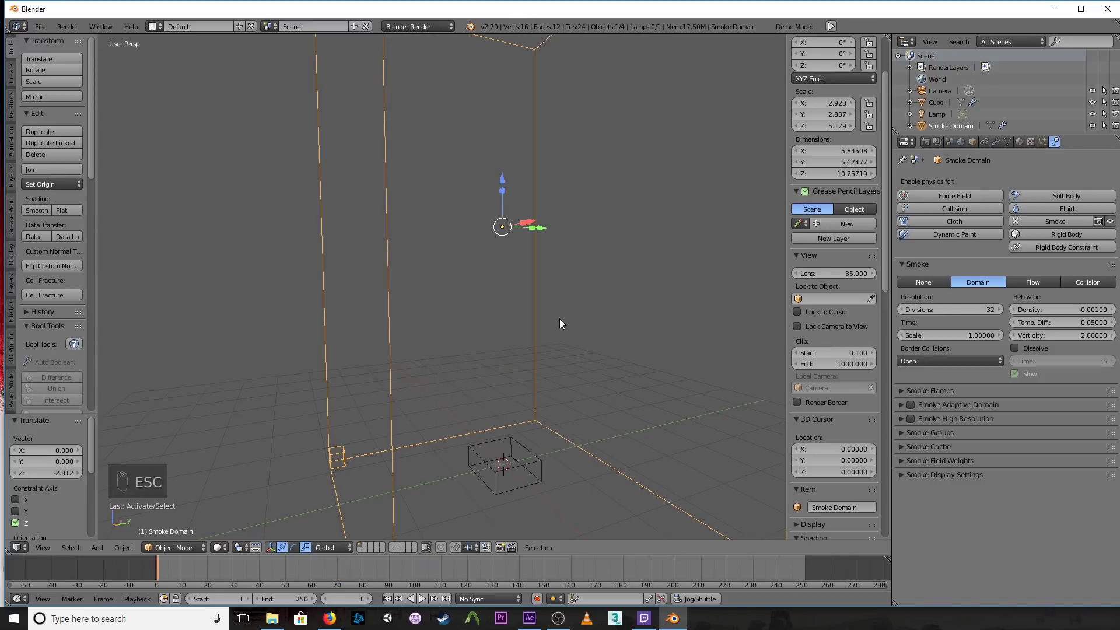
click(911, 418)
click(900, 420)
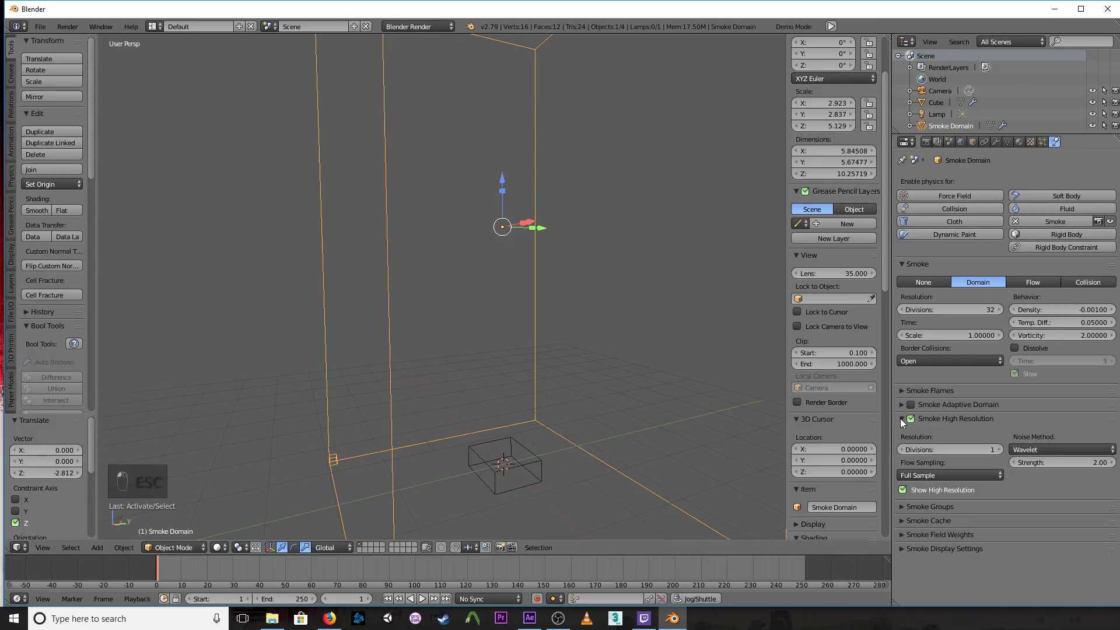
key(alt+a)
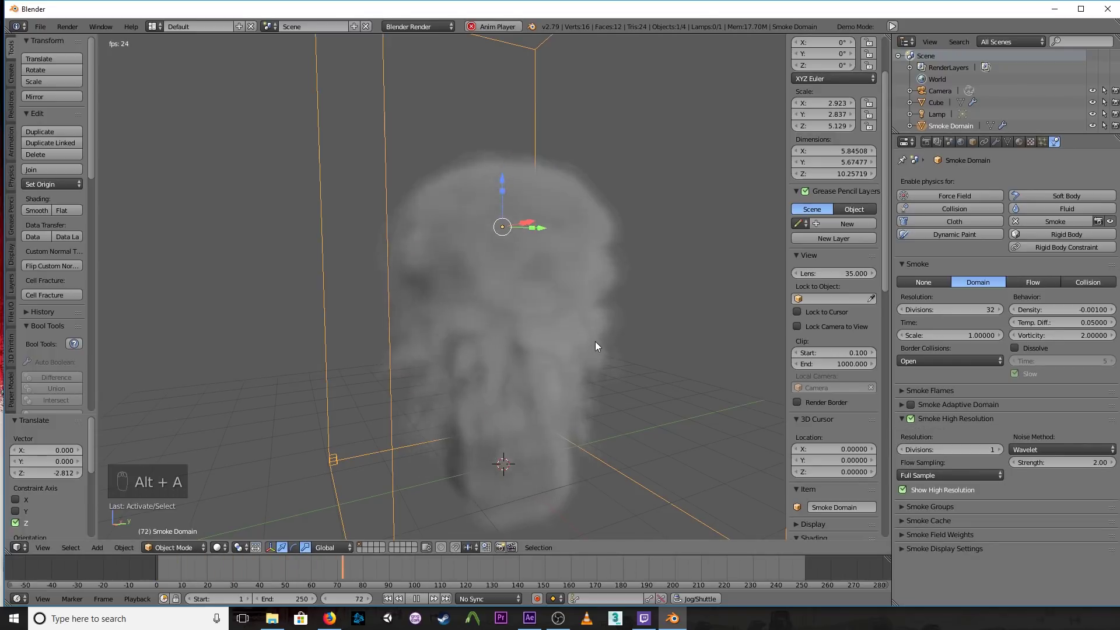
middle_drag(568, 345, 535, 335)
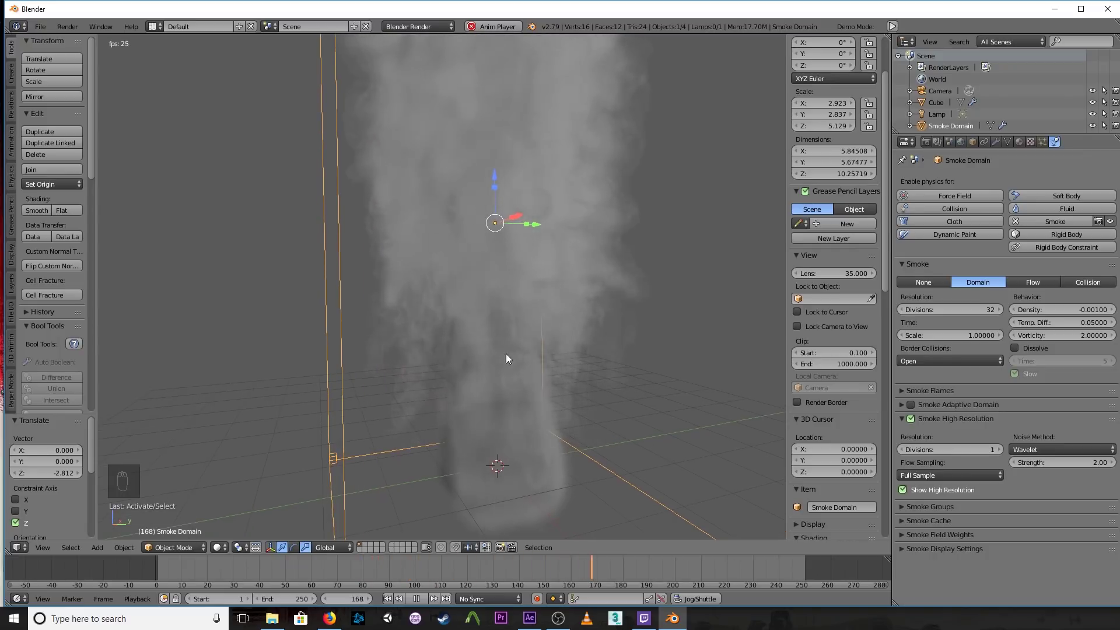
key(Escape)
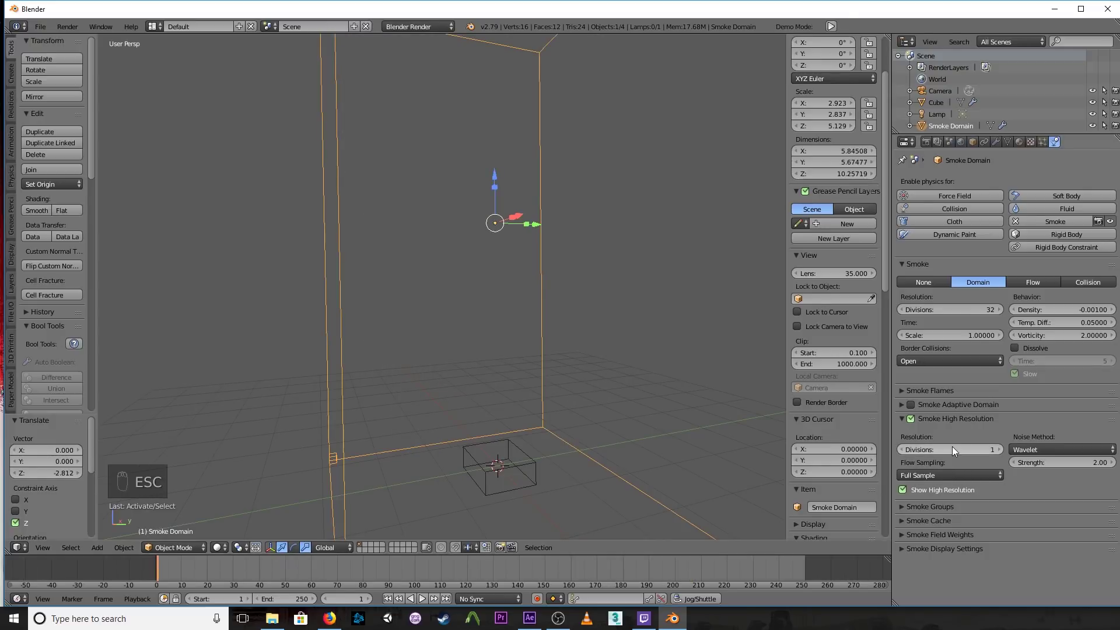
- Test high-resolution Divisions of 2, then set it back to 1 and replay
click(998, 450)
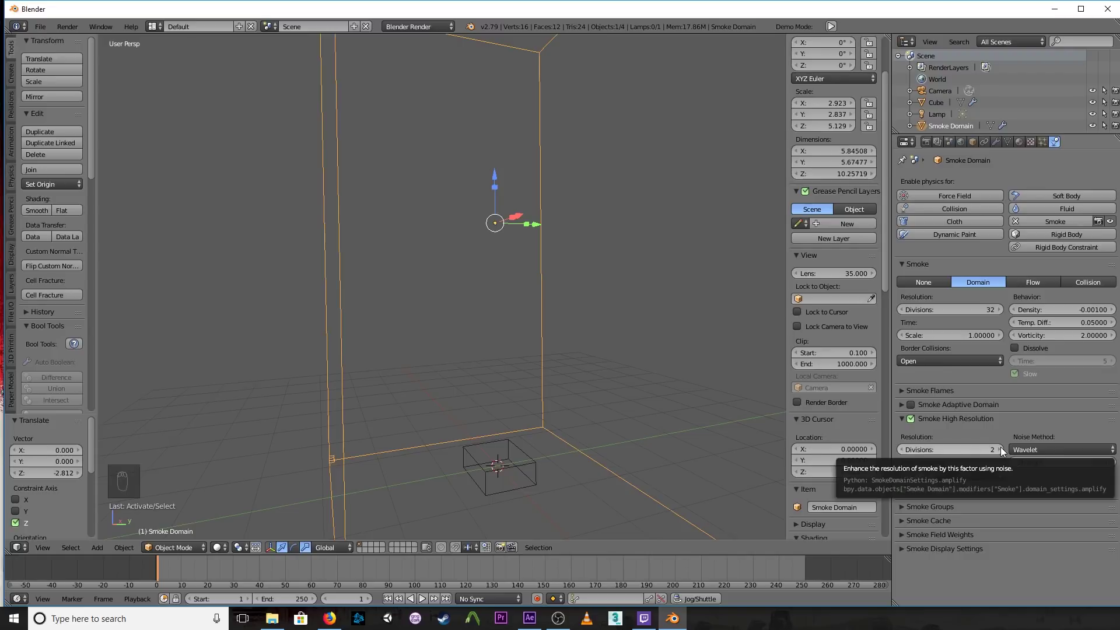
middle_drag(663, 359, 613, 336)
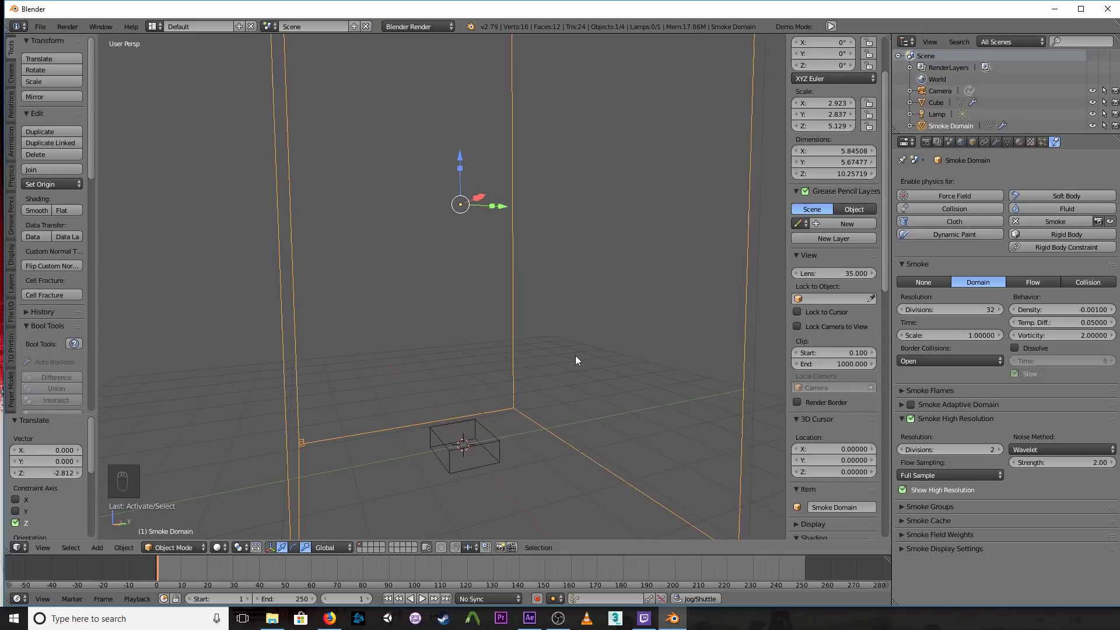
key(alt+a)
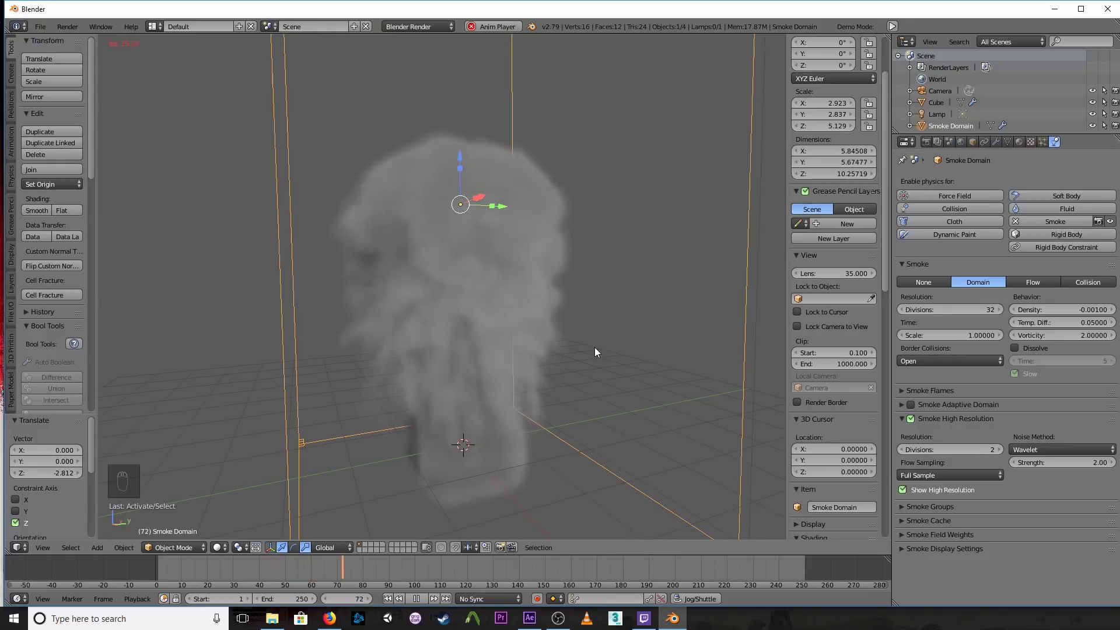
scroll(594, 348, down, 1)
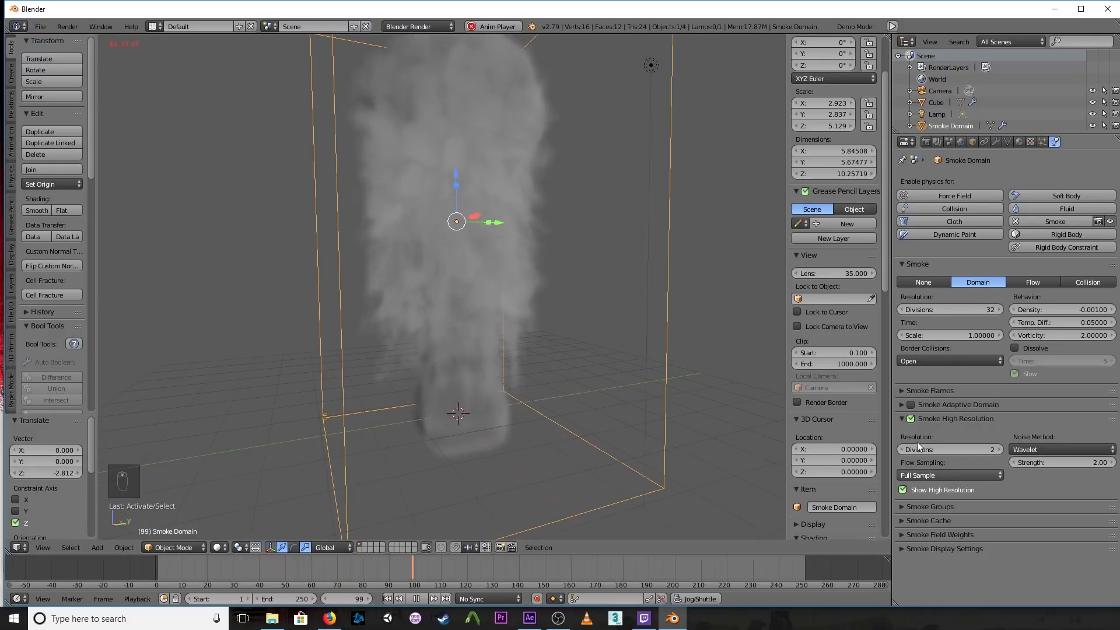
click(902, 450)
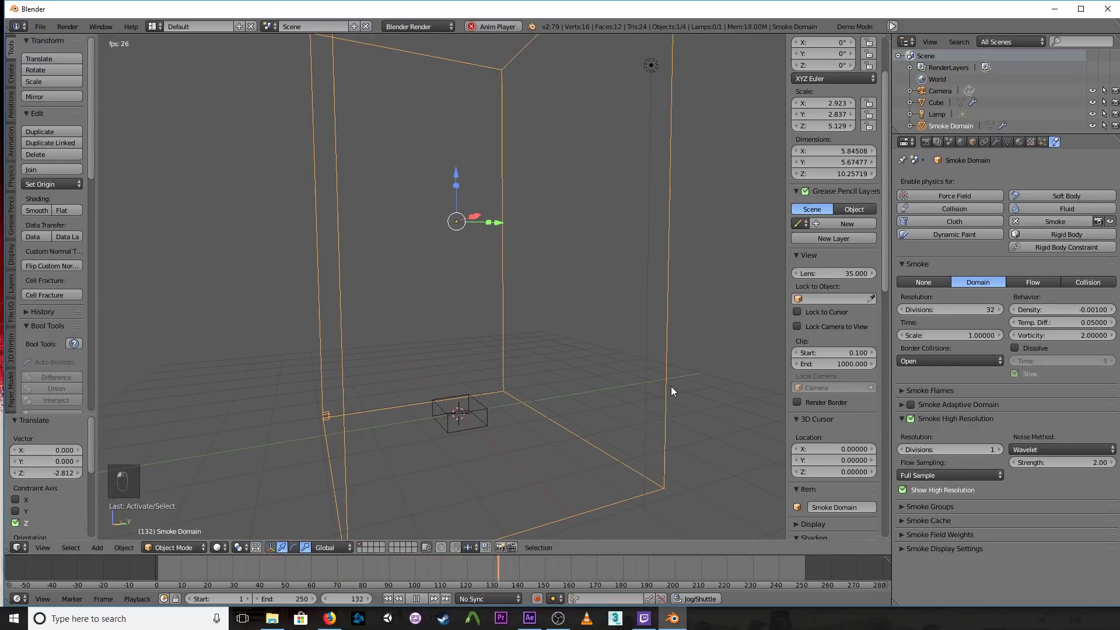
key(Escape)
key(alt+a)
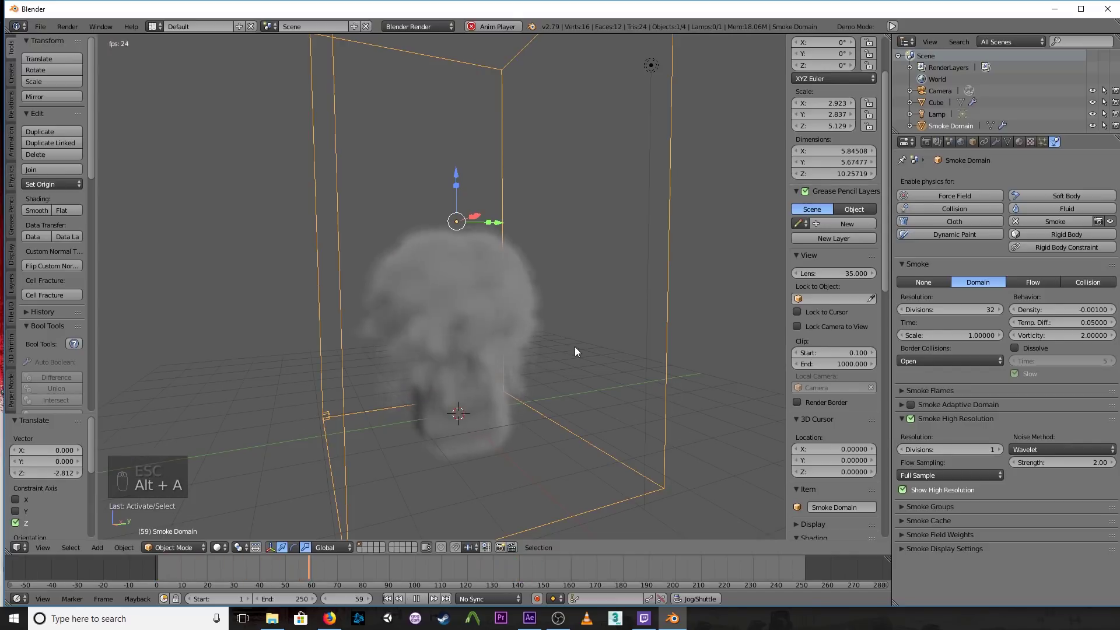
- Look through the camera, dolly it along its local Z and tilt it to 77.3°
key(Escape)
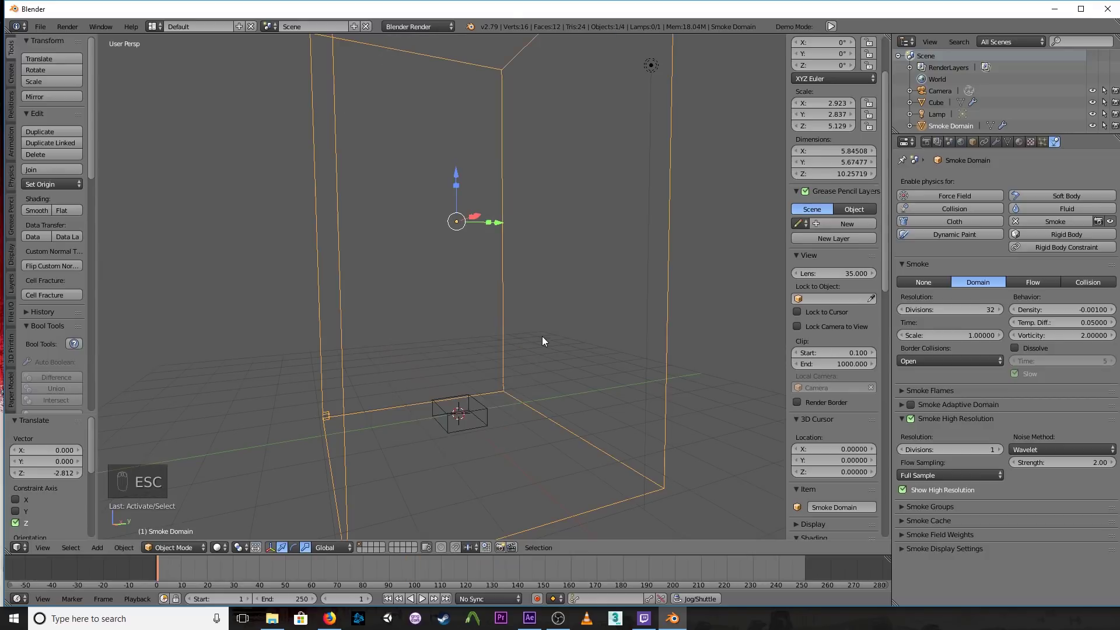
key(KP_0)
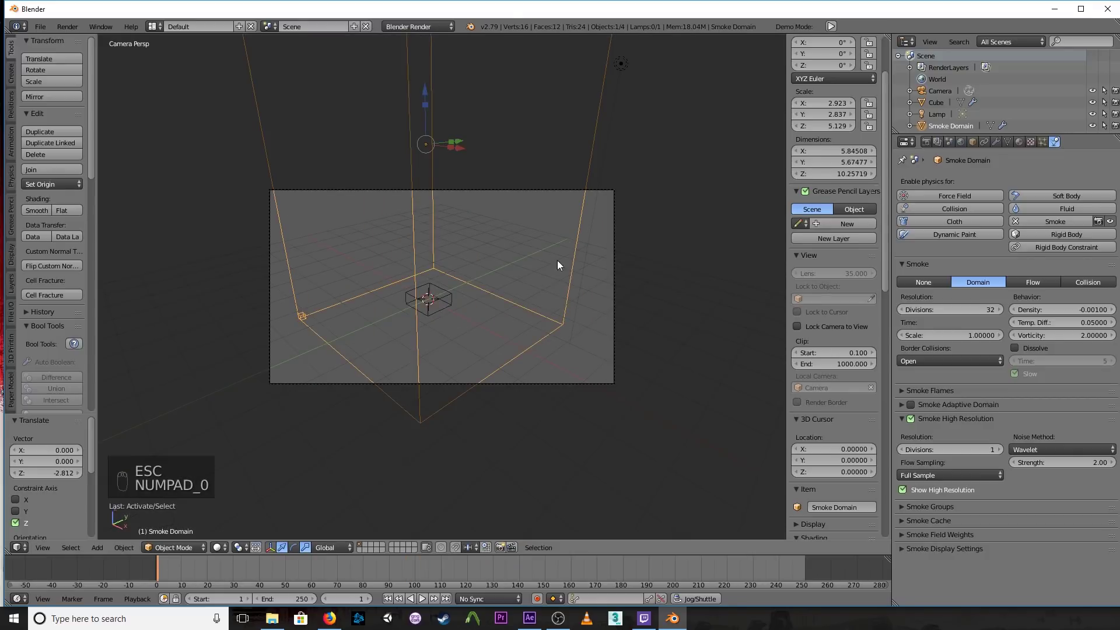
right_click(613, 197)
key(g)
key(z)
key(z)
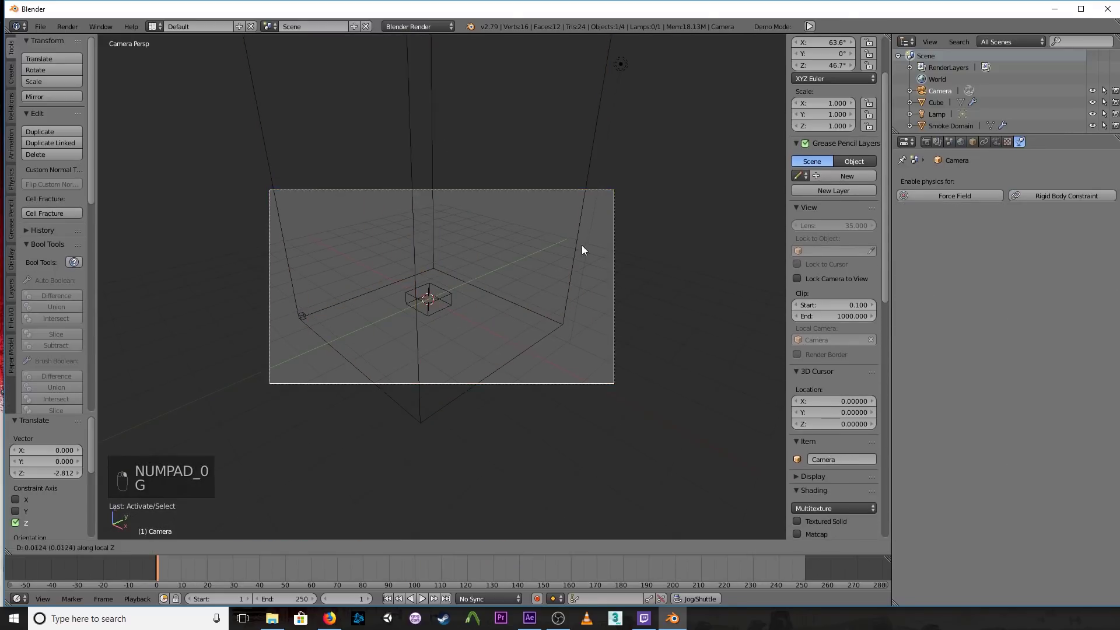
click(578, 303)
key(r)
key(r)
click(576, 320)
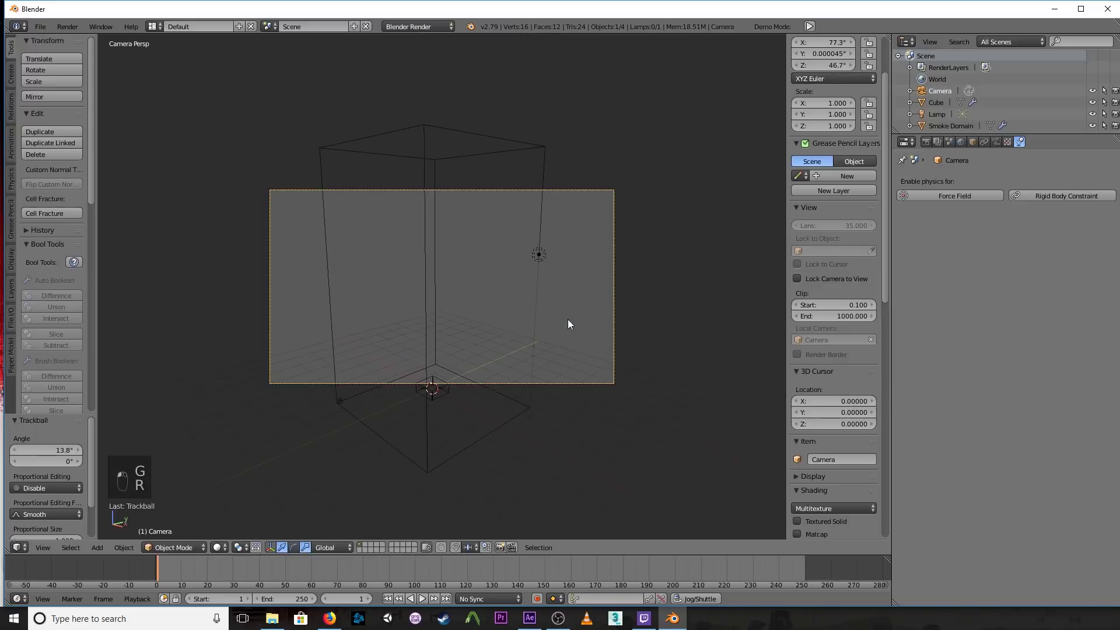
- Reposition the camera to frame the domain base and preview the smoke, rewinding to frame 1
key(g)
click(556, 463)
key(g)
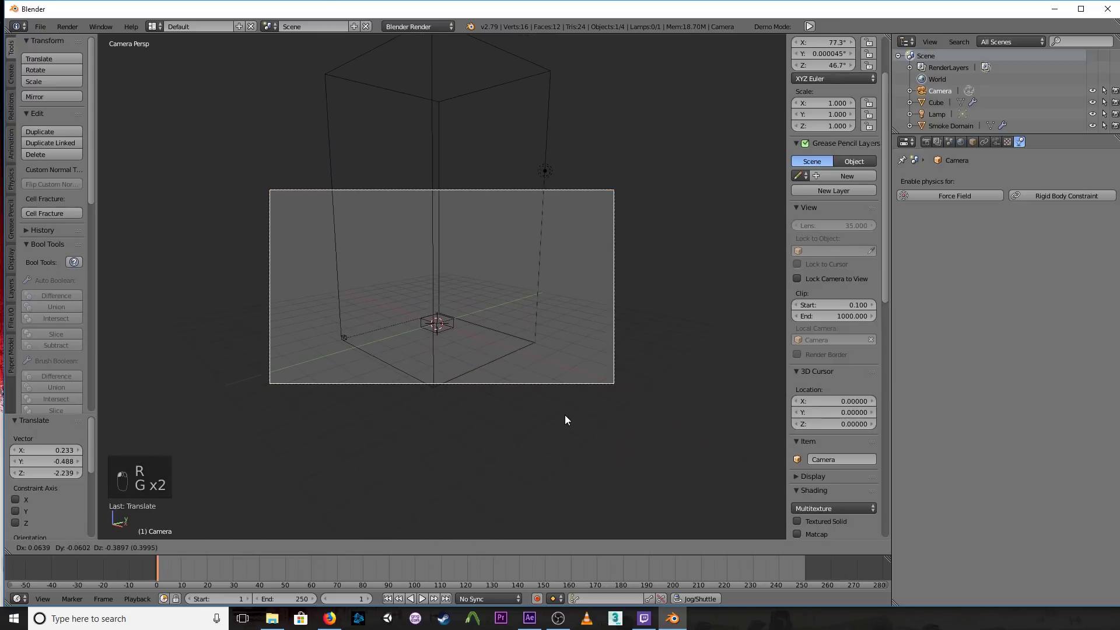
click(564, 401)
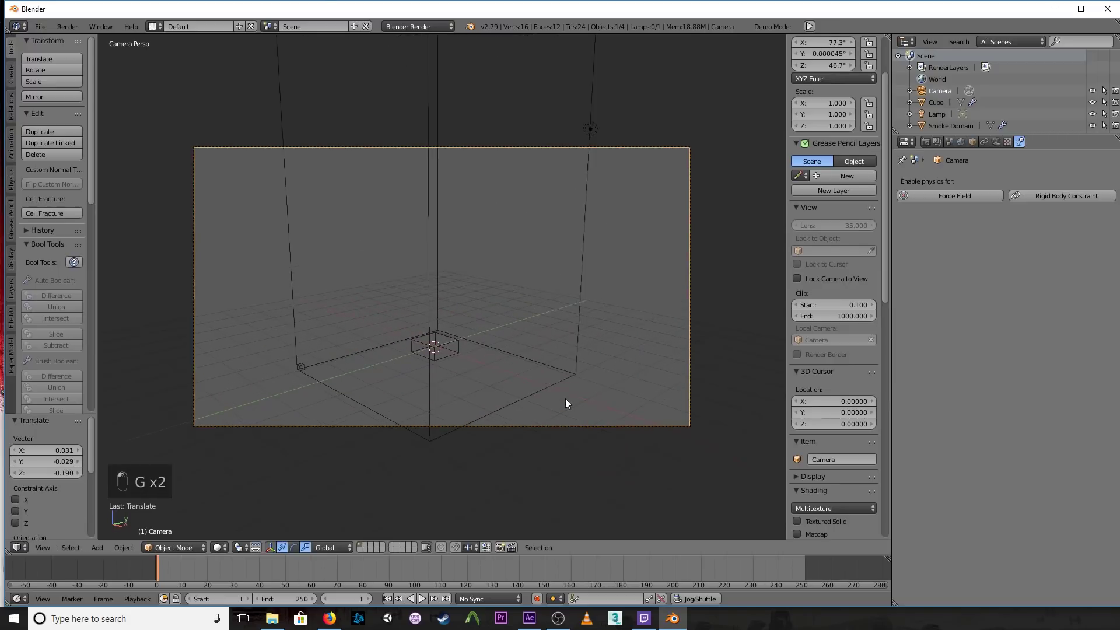
key(alt+a)
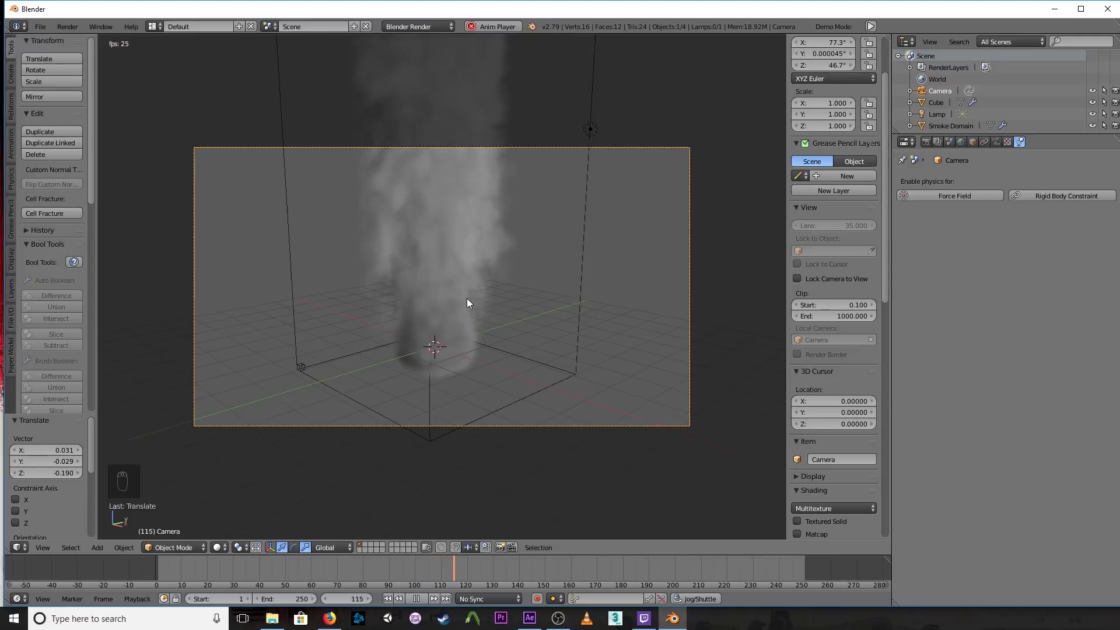
key(Escape)
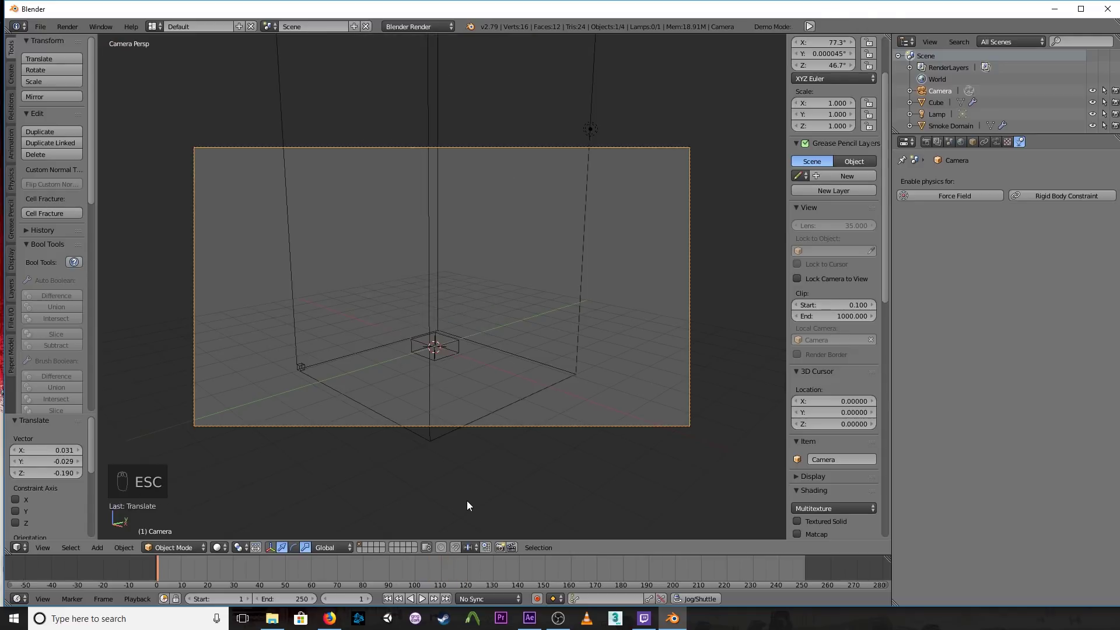
- Render an OpenGL preview of the camera view, then shift the view down and right
click(500, 547)
key(Escape)
shift+middle_drag(584, 306, 594, 312)
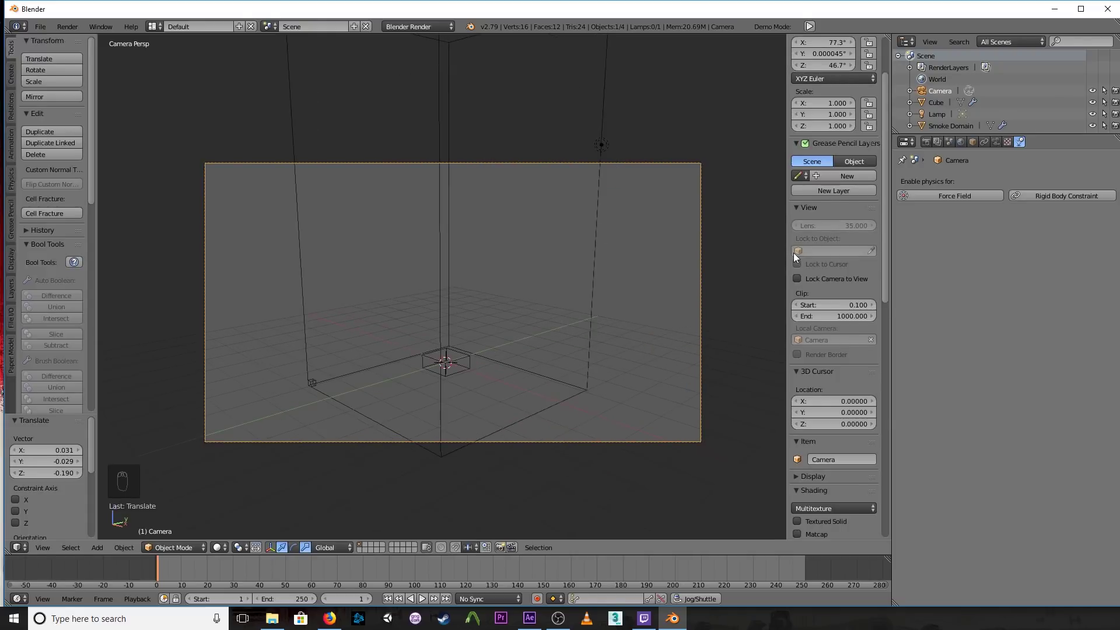
- Switch the viewport shading to GLSL in the N sidebar
key(n)
key(n)
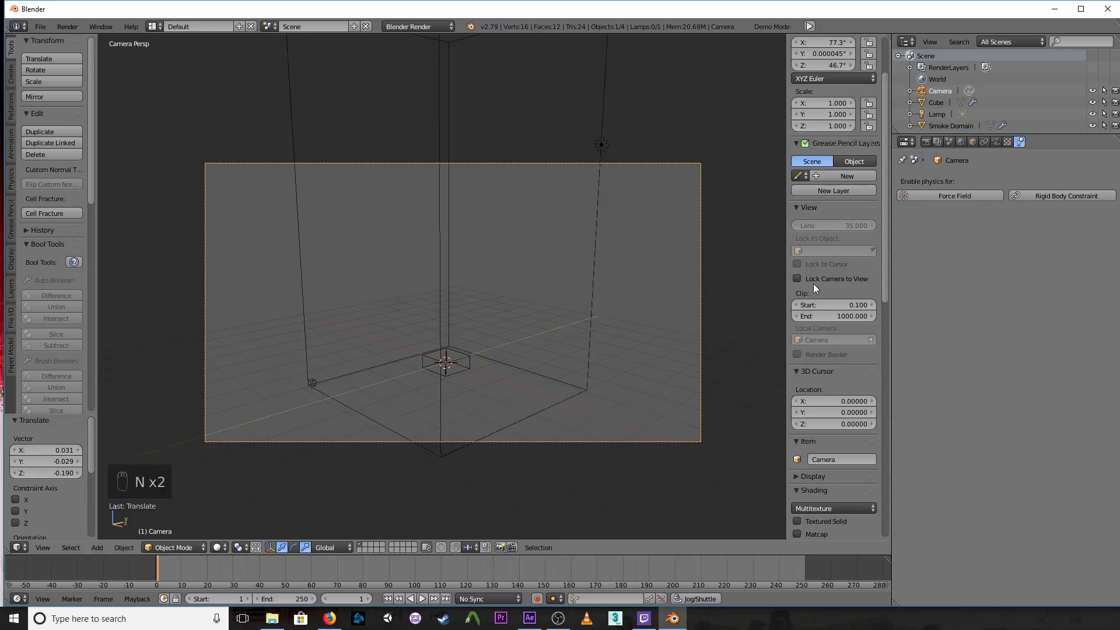
scroll(813, 284, down, 6)
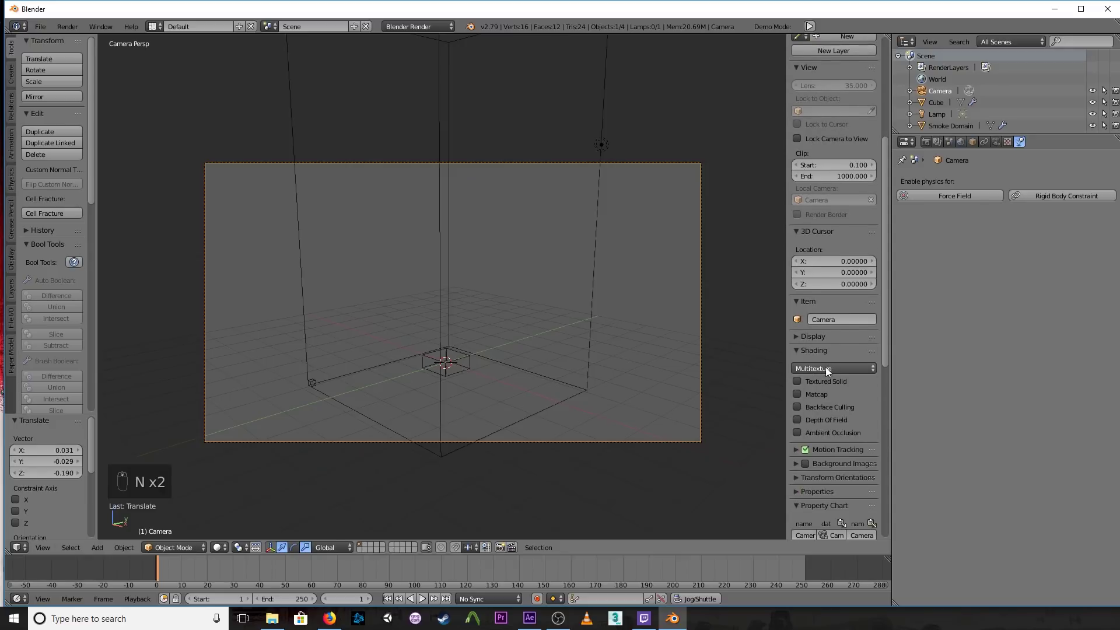
click(825, 368)
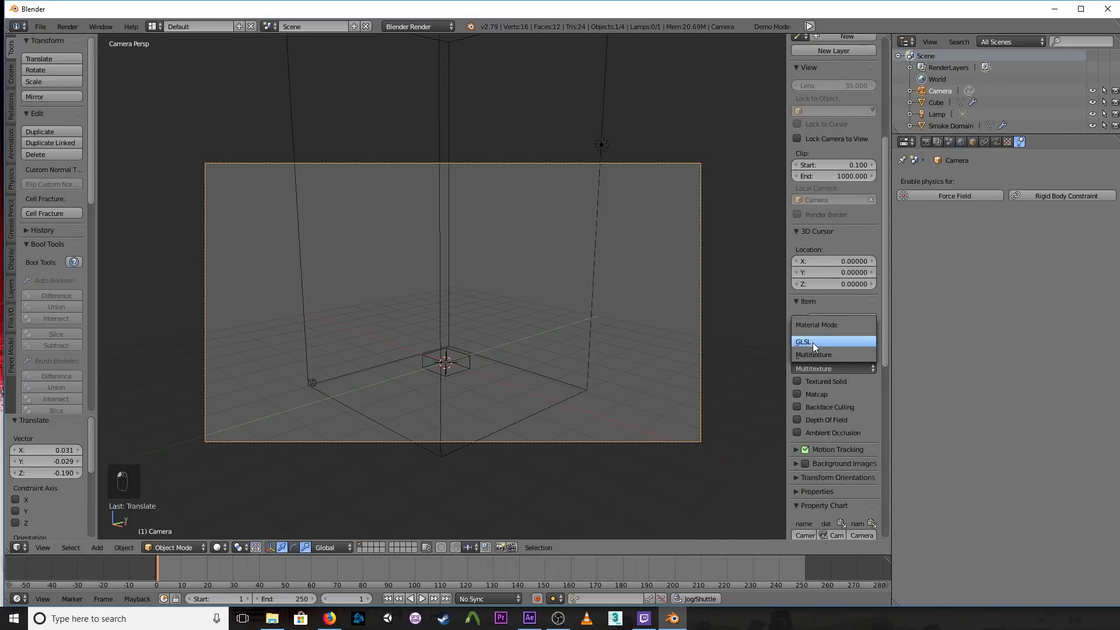
click(813, 342)
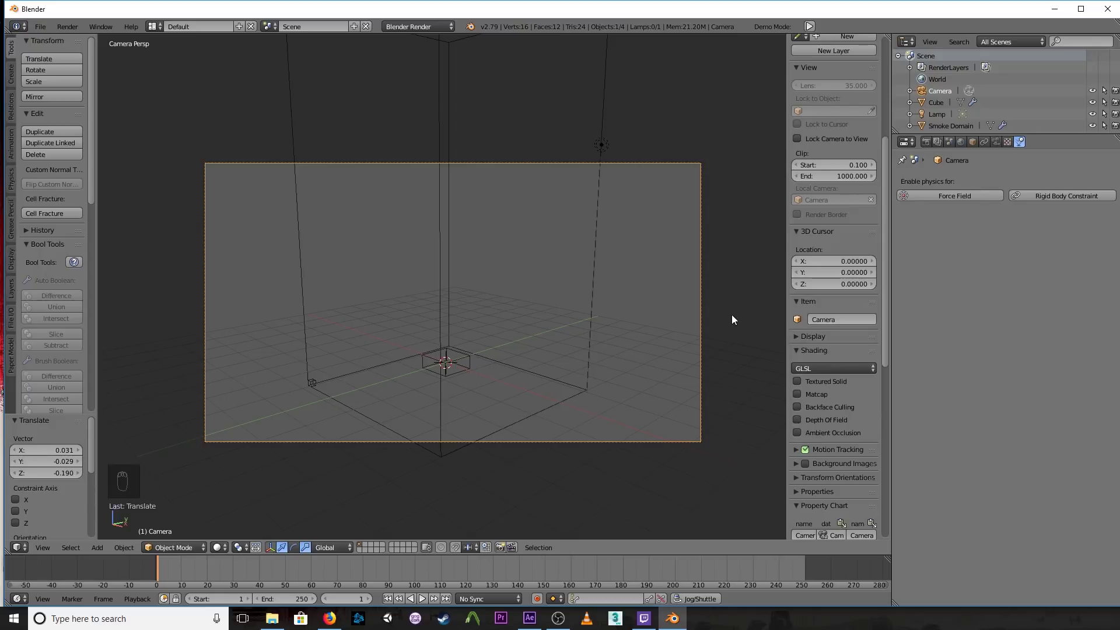
- Enable Only Render in the Display panel to hide the grid and overlays
click(795, 336)
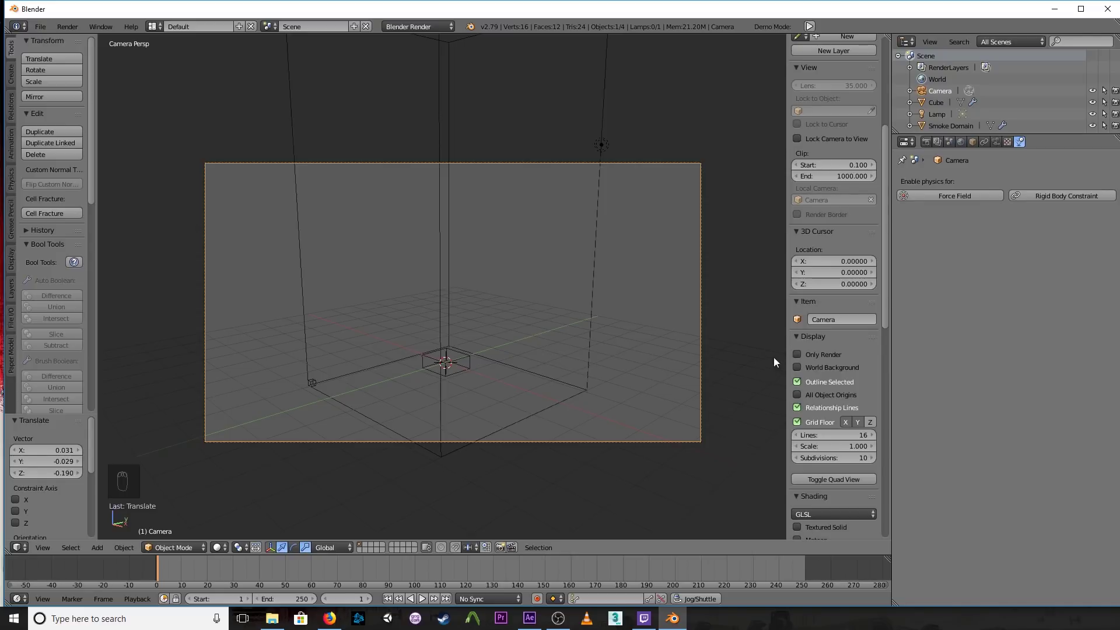
click(797, 354)
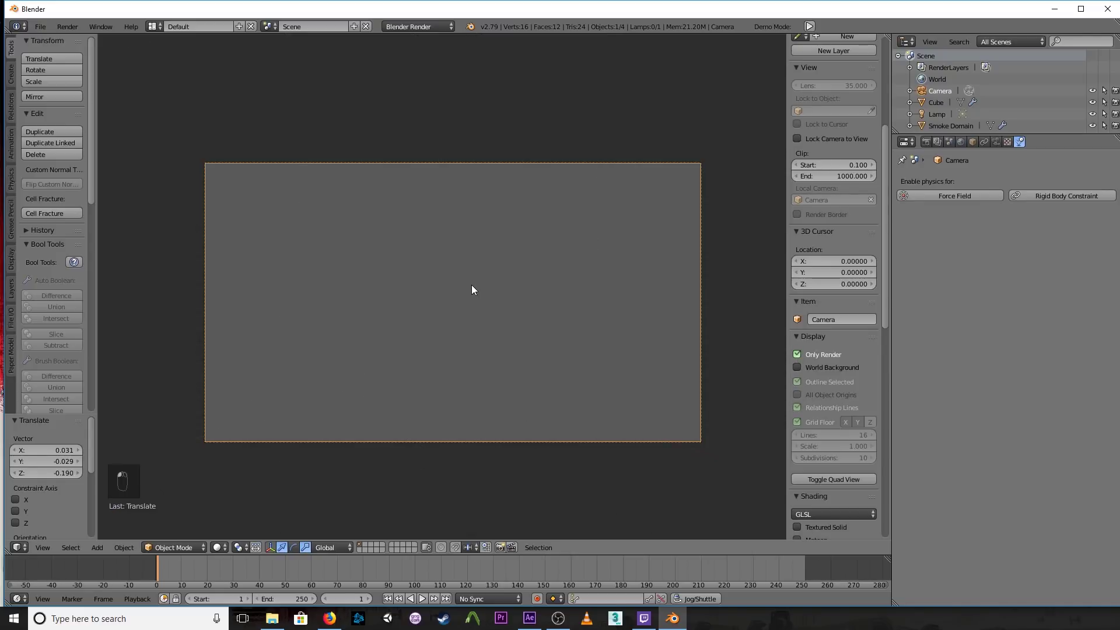
scroll(472, 286, up, 1)
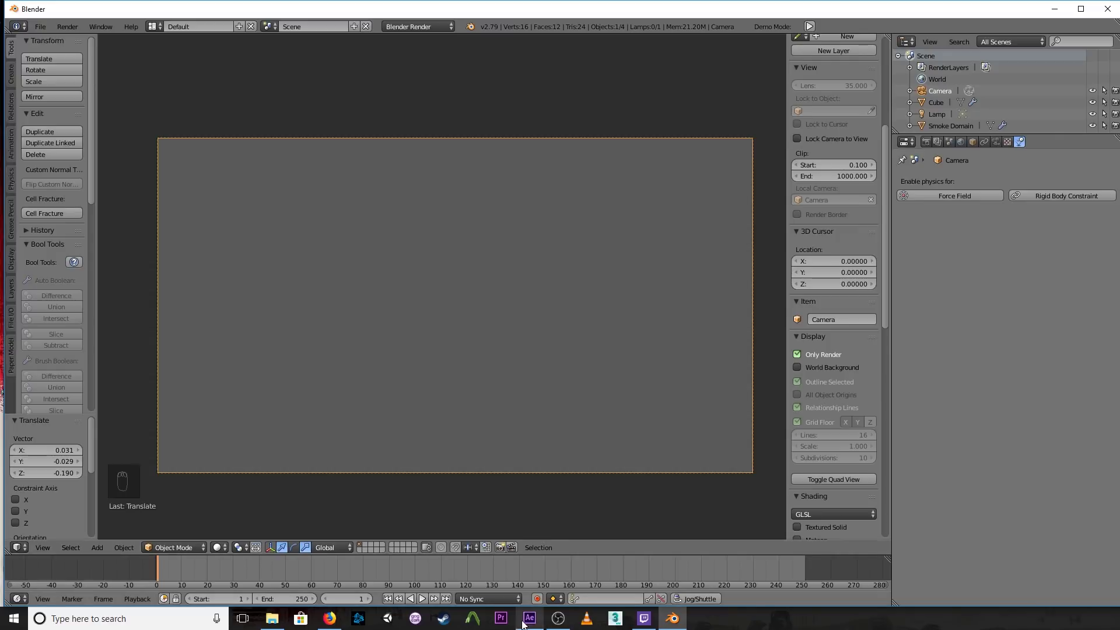
- Change the Render Shading Alpha from Sky to Transparent
click(926, 142)
scroll(1004, 358, down, 2)
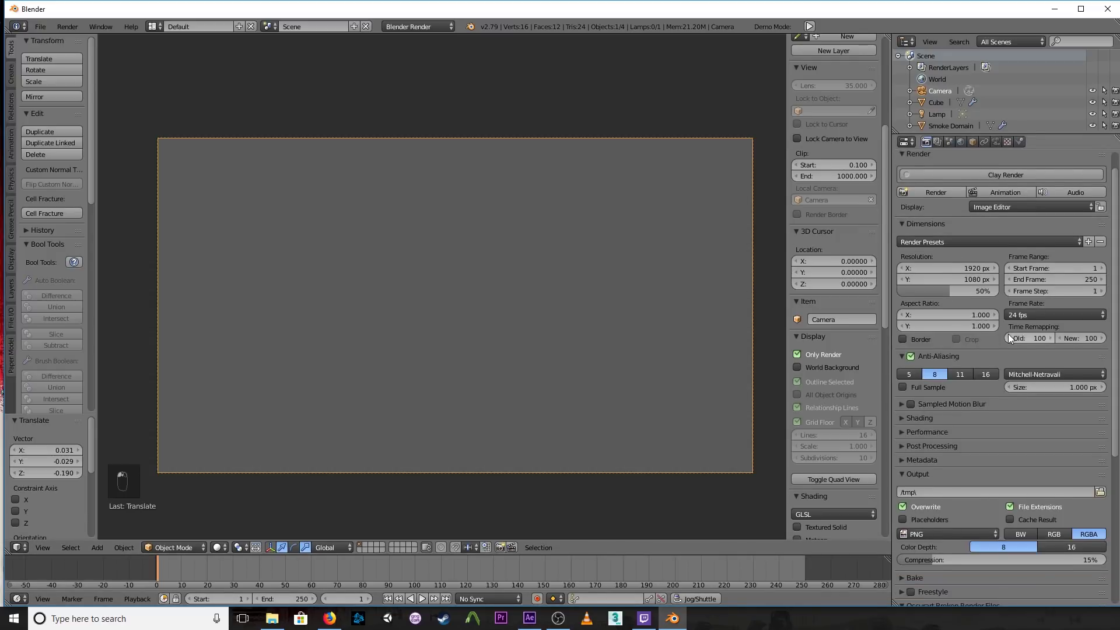
scroll(1008, 334, down, 1)
click(898, 369)
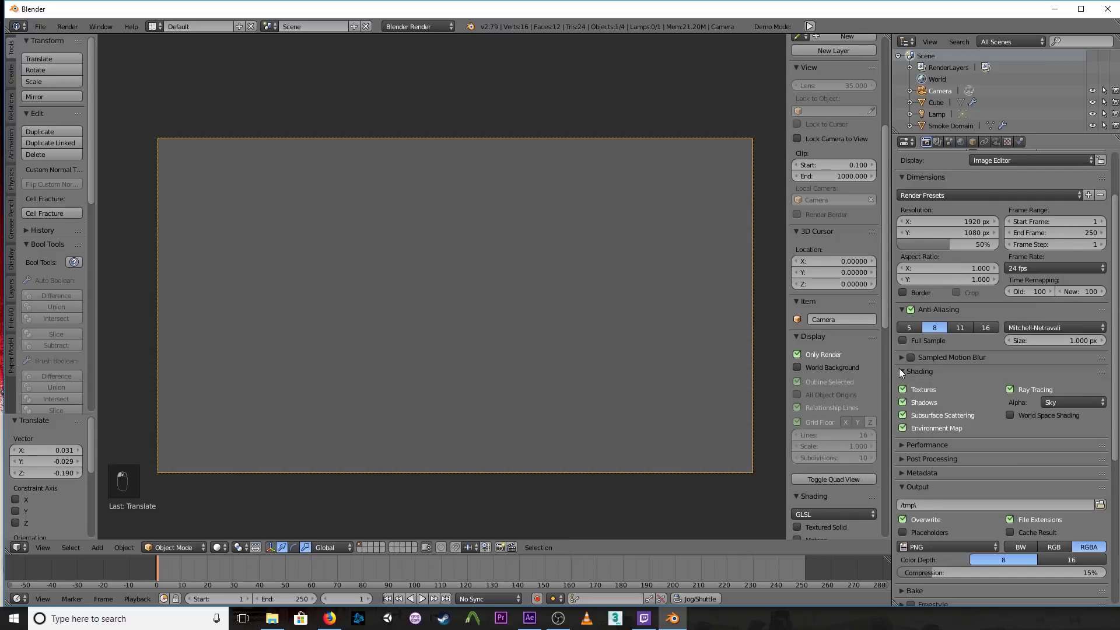
scroll(918, 345, down, 2)
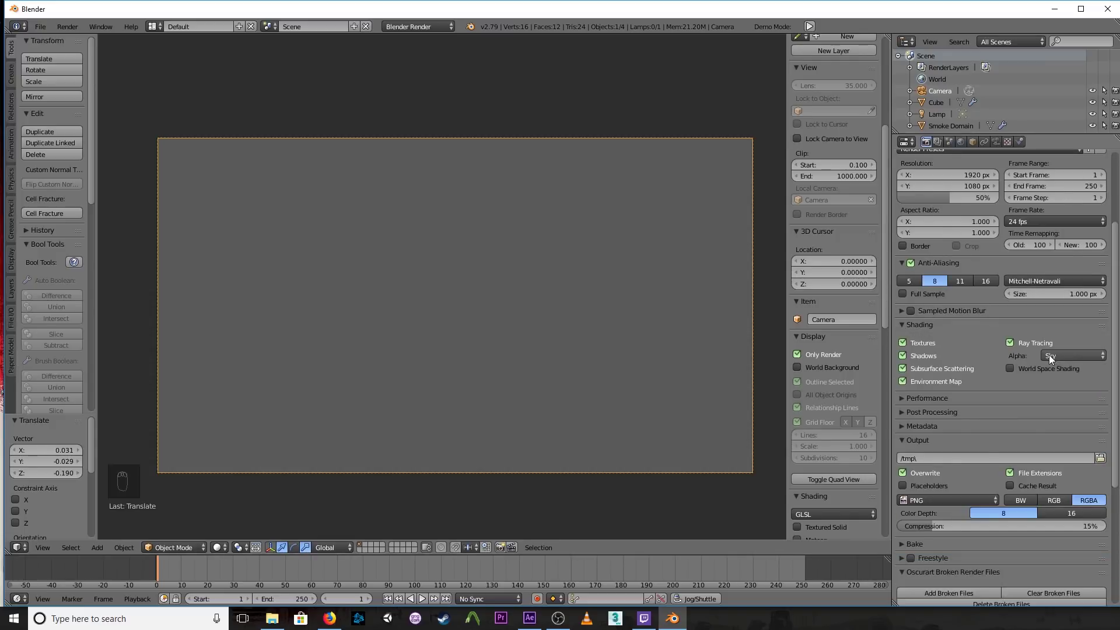
click(1100, 358)
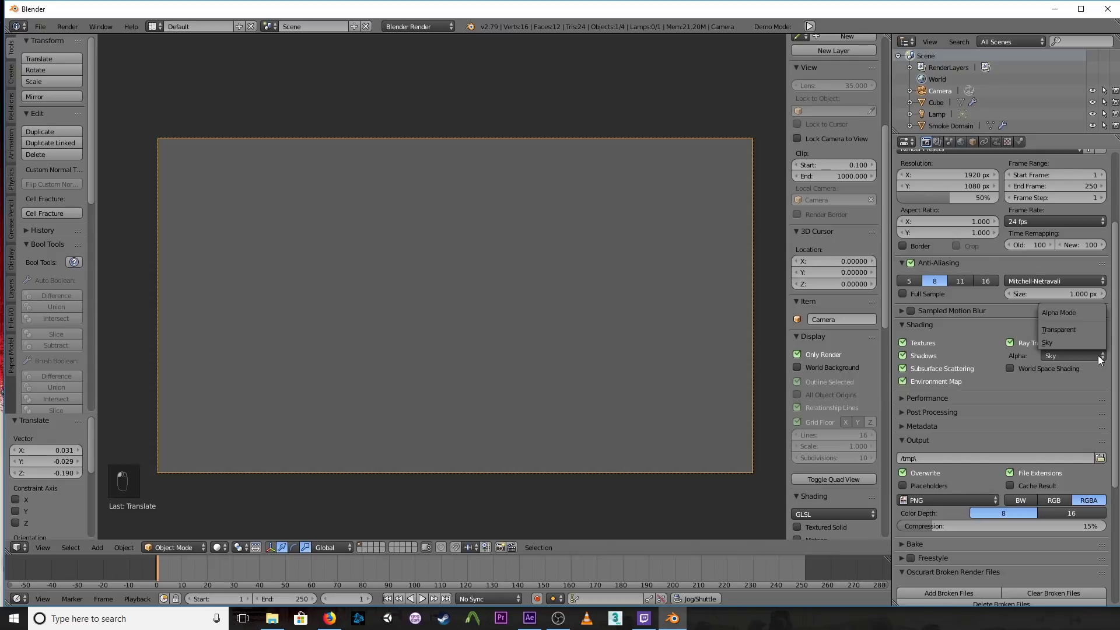
click(1076, 331)
- Render a test frame with F12 and keep the output format as PNG RGBA
key(F12)
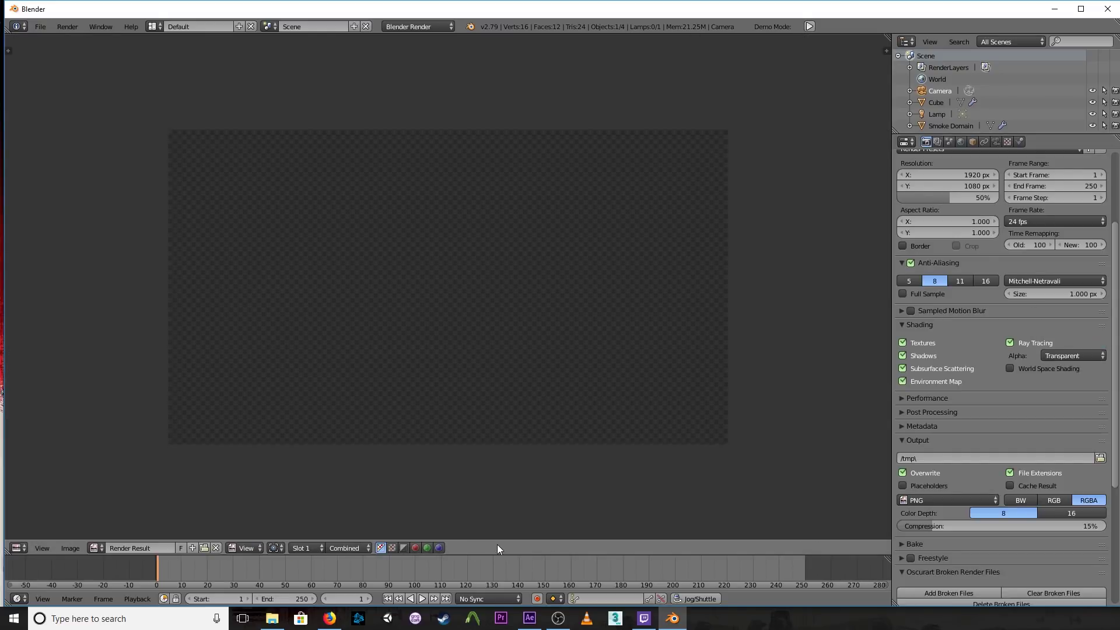
scroll(517, 337, up, 1)
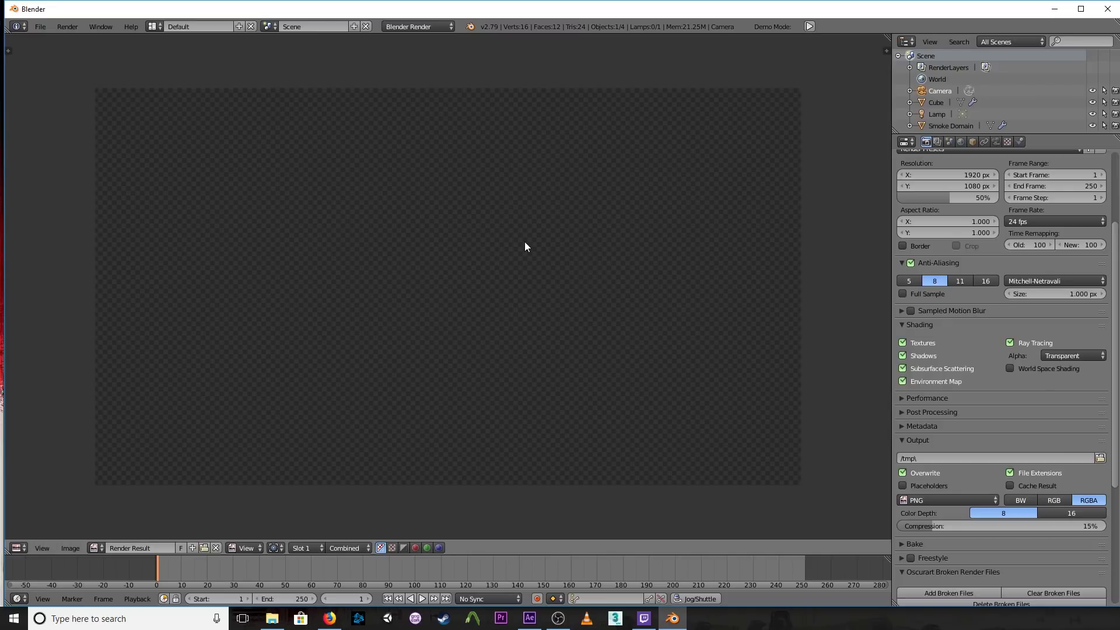
scroll(974, 328, down, 2)
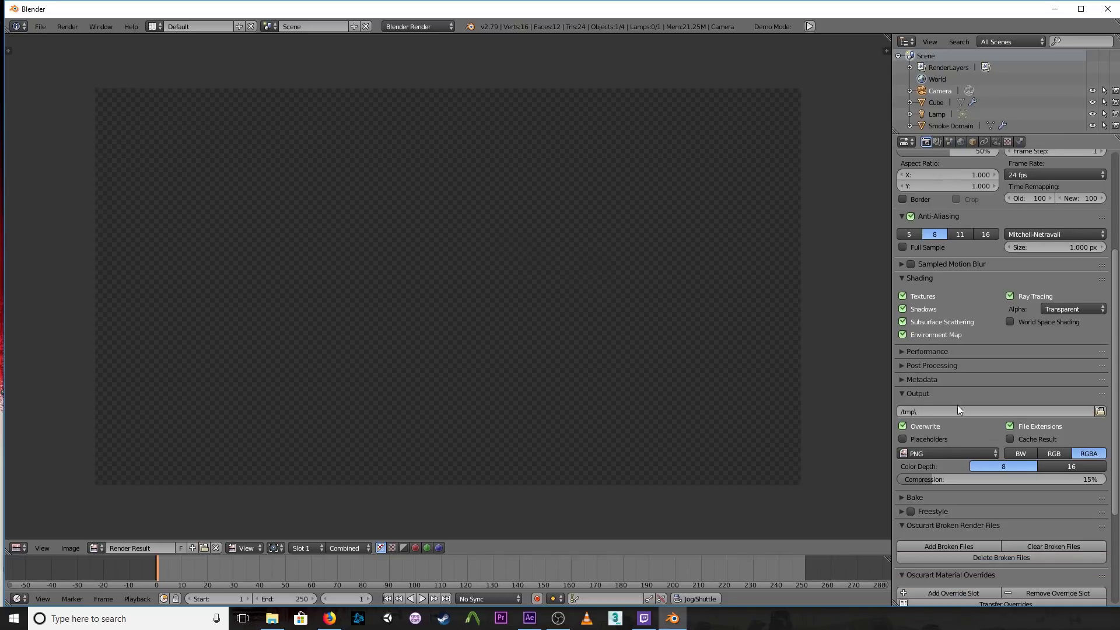
click(966, 450)
click(957, 450)
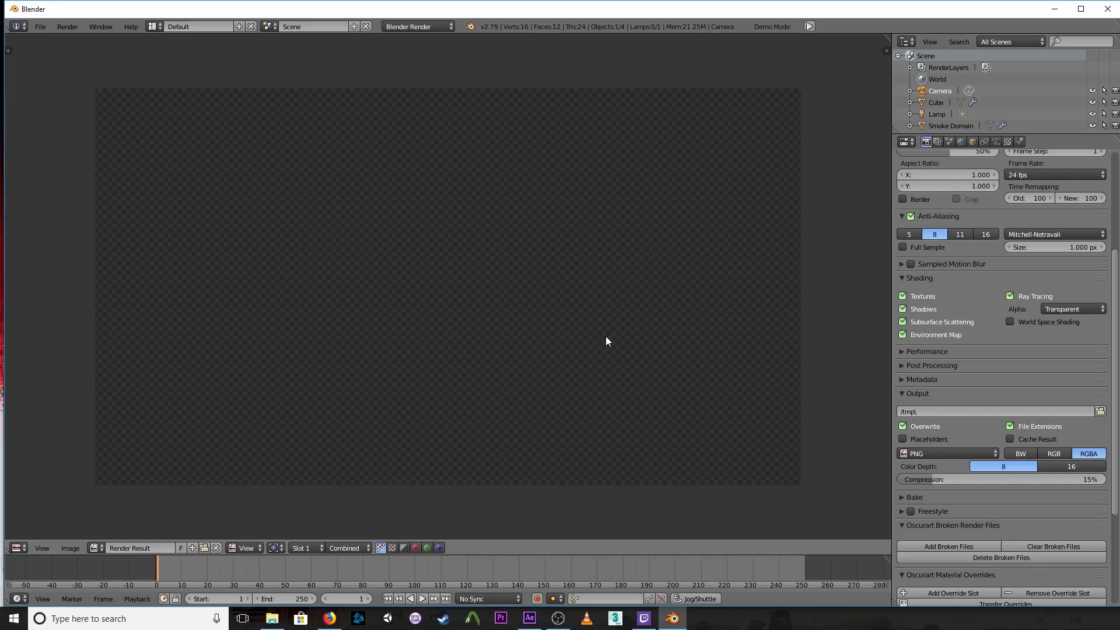
- Create a new After Effects project with a default 1920×1080, 24 fps Comp 1
click(530, 619)
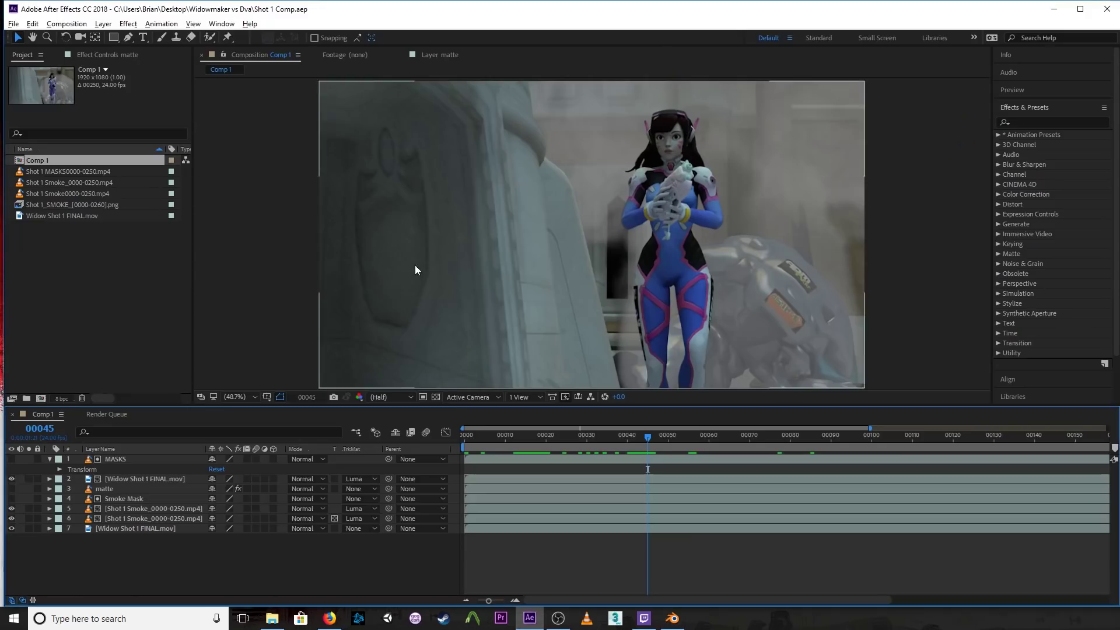
click(13, 23)
mouse_move(93, 38)
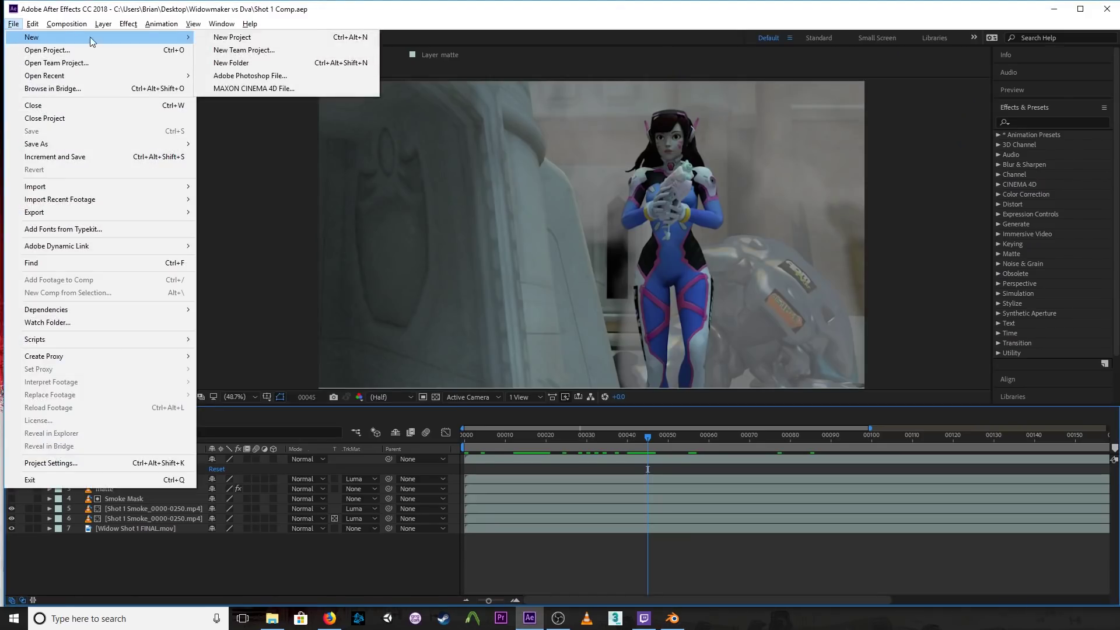
click(252, 39)
click(516, 215)
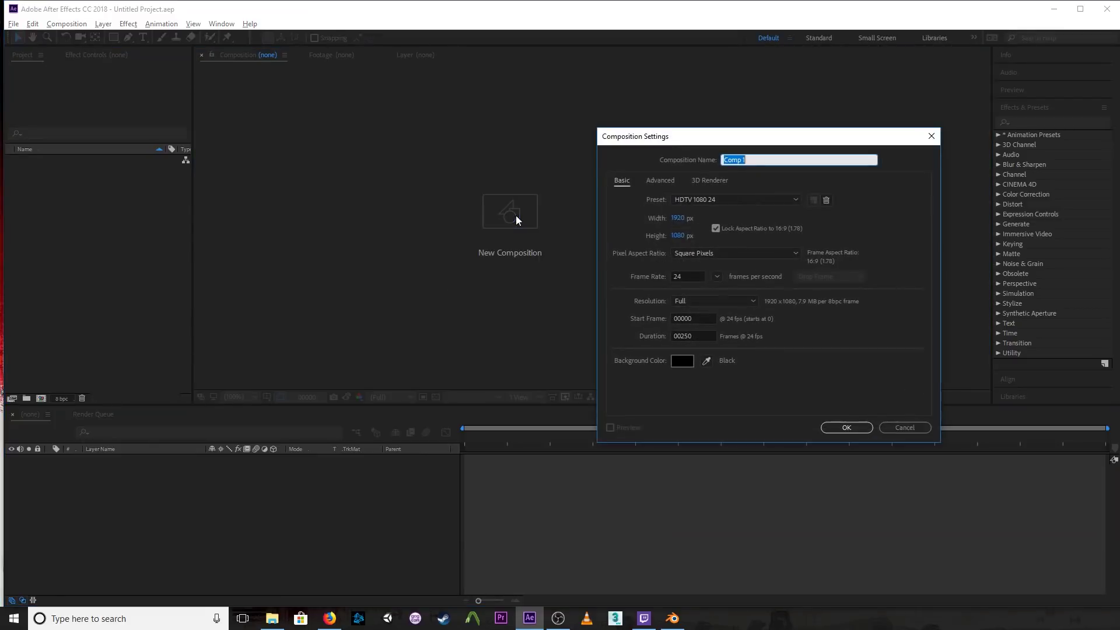
click(846, 428)
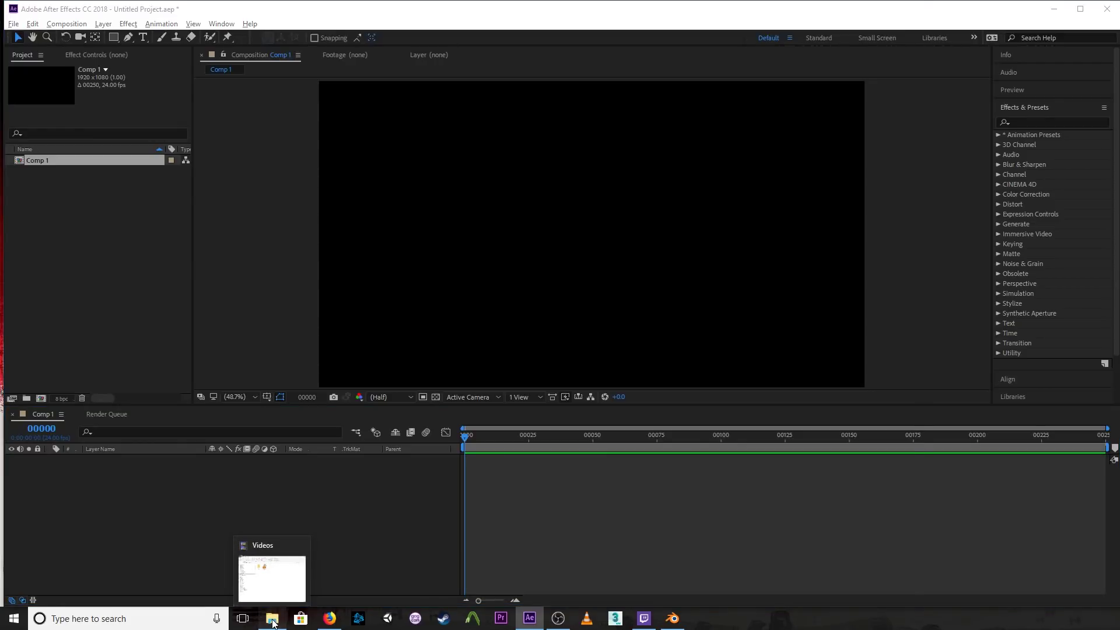
- Browse File Explorer to Z:\Shared Videos\Images\Atmosphere on the Public drive
click(272, 575)
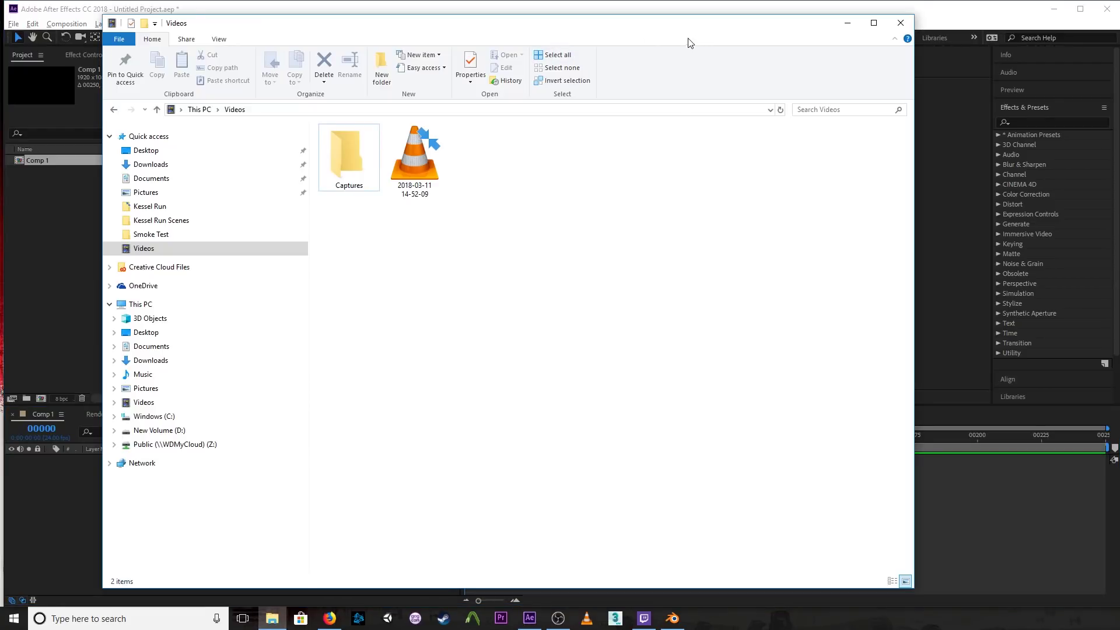
drag(726, 25, 838, 35)
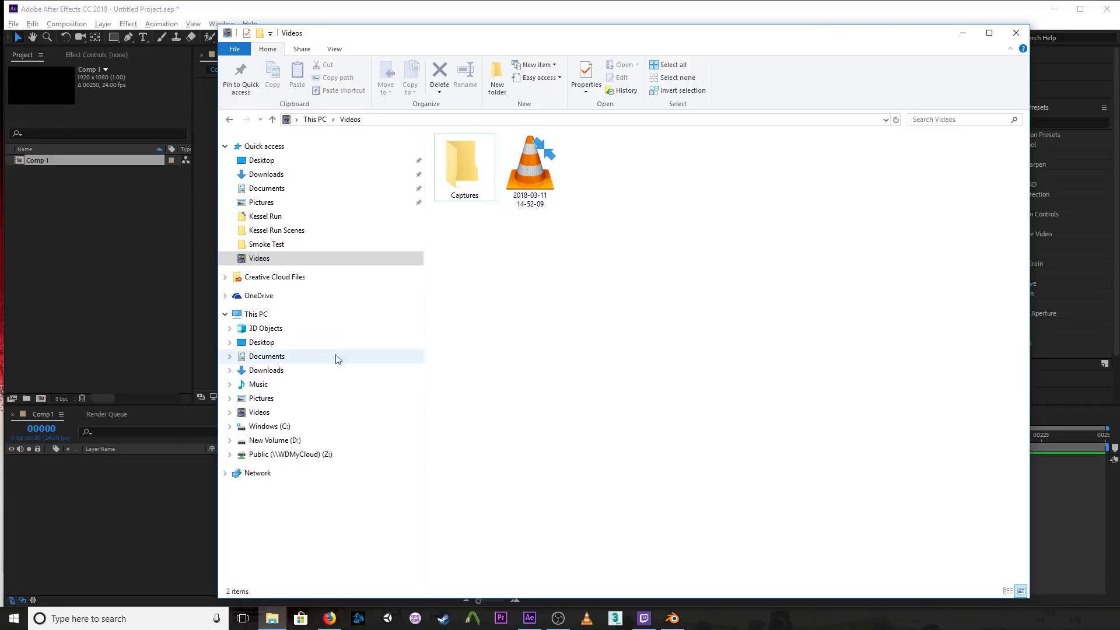
click(281, 455)
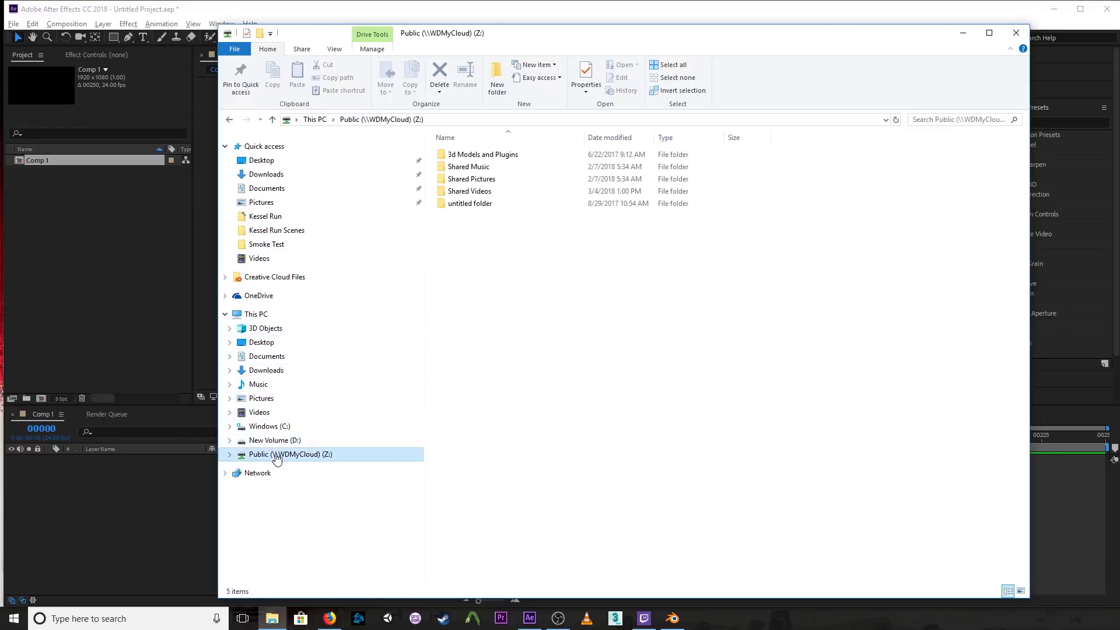
double_click(474, 193)
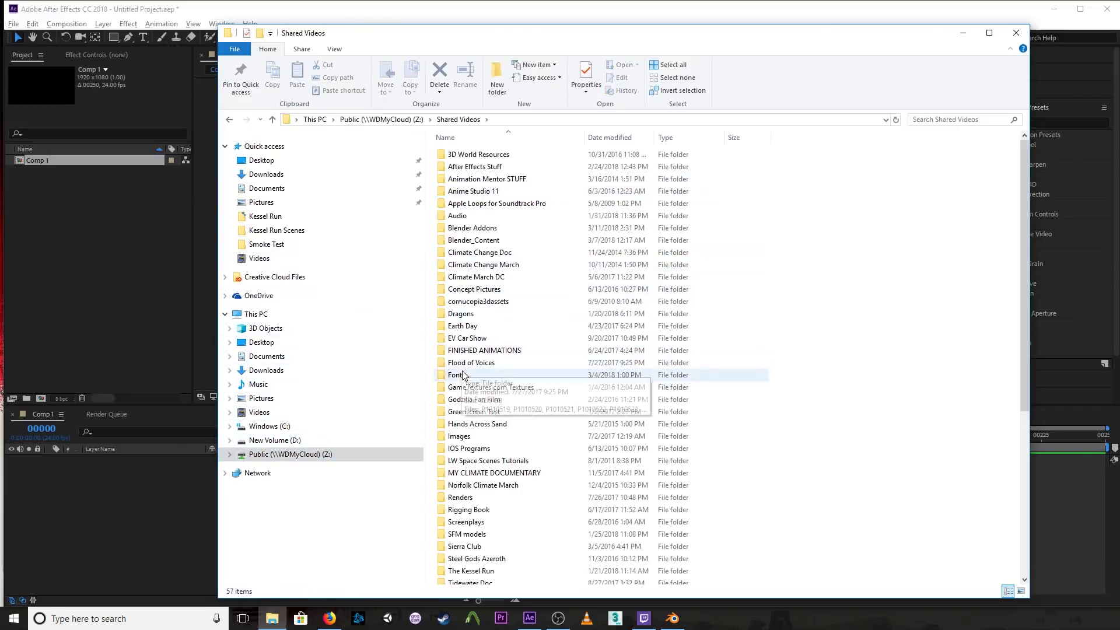
double_click(466, 436)
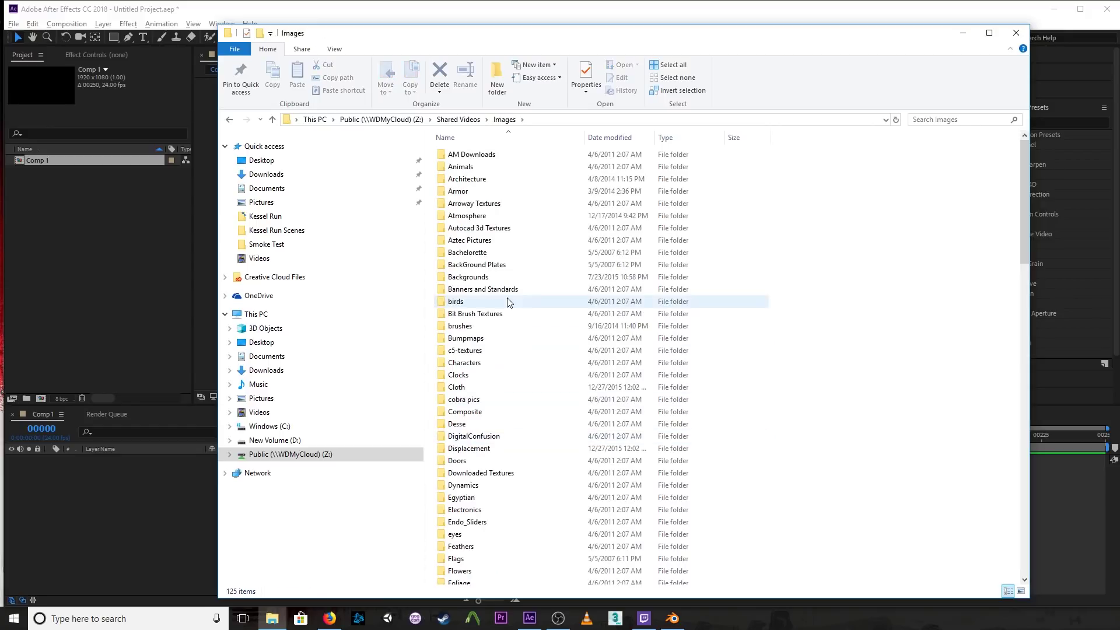
double_click(464, 217)
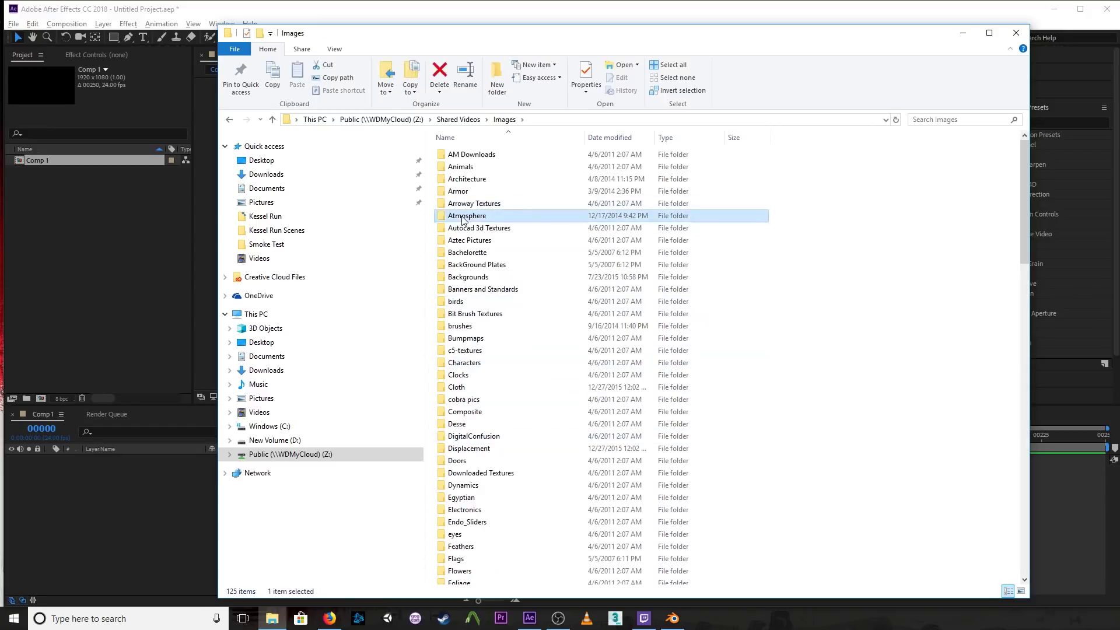
- Drag b19elements037 into the After Effects Project panel
click(724, 262)
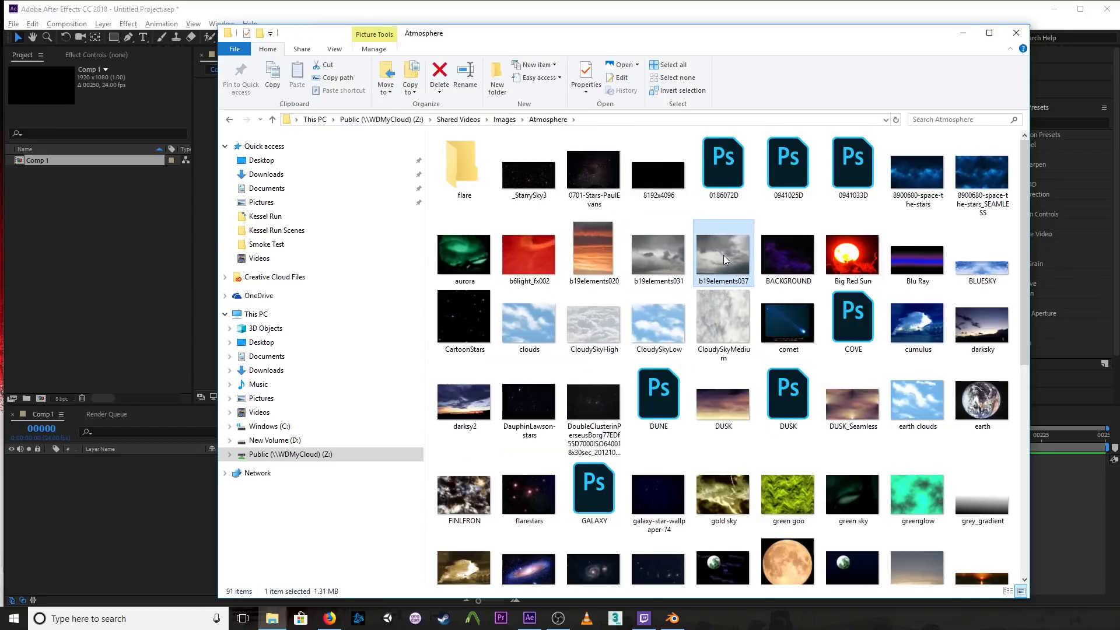
drag(726, 260, 136, 272)
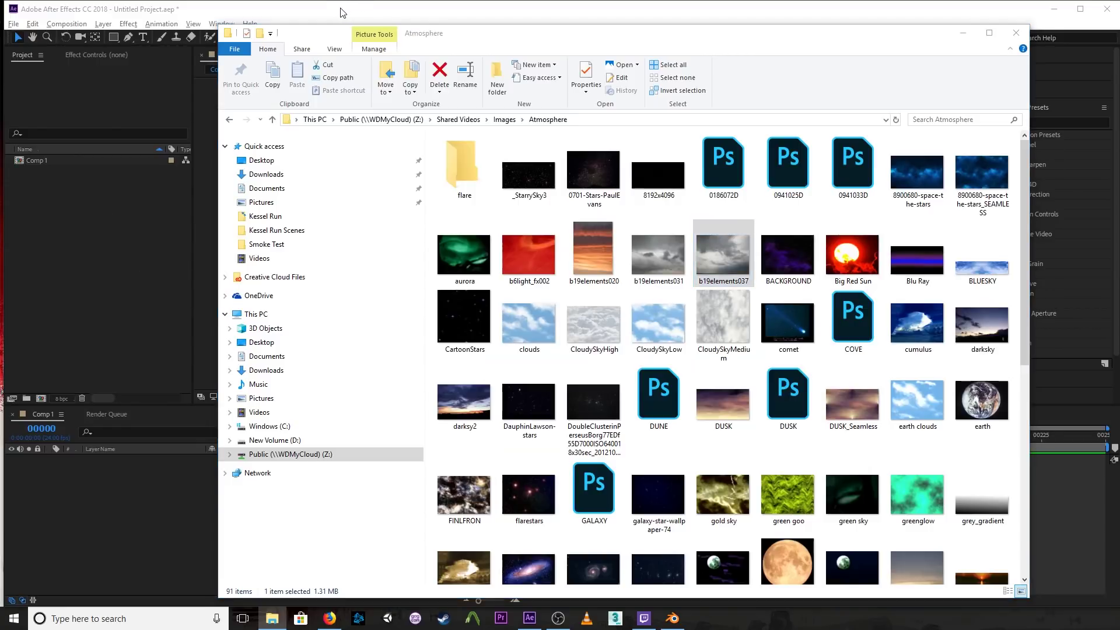
click(342, 12)
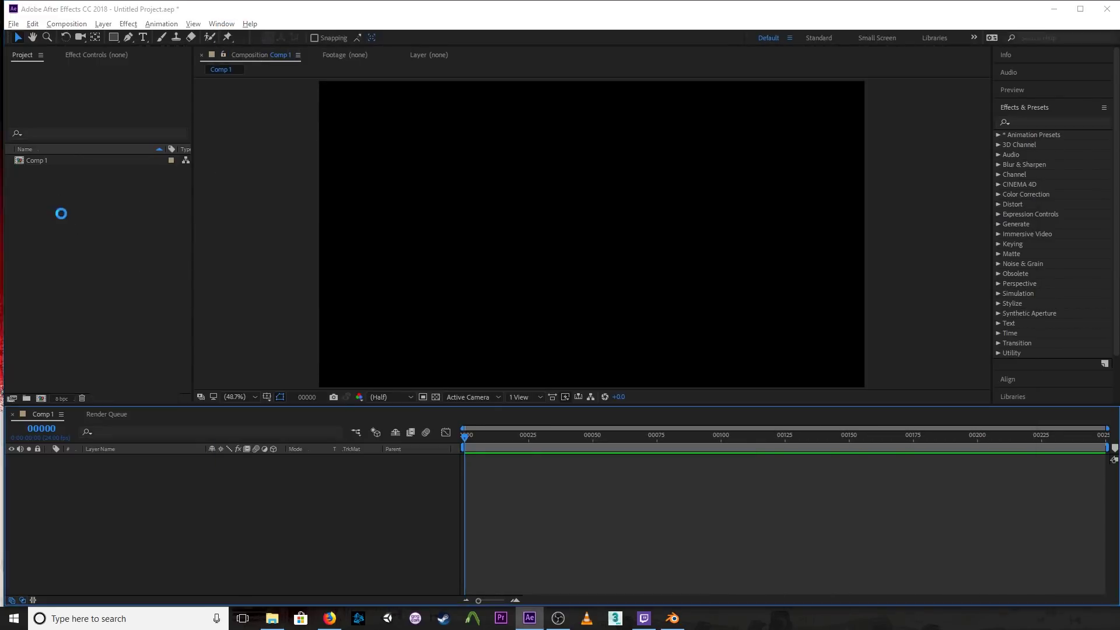
- Place the cloud image into Comp 1, then import multiple files starting at smoke_0001
drag(20, 161, 569, 251)
right_click(109, 270)
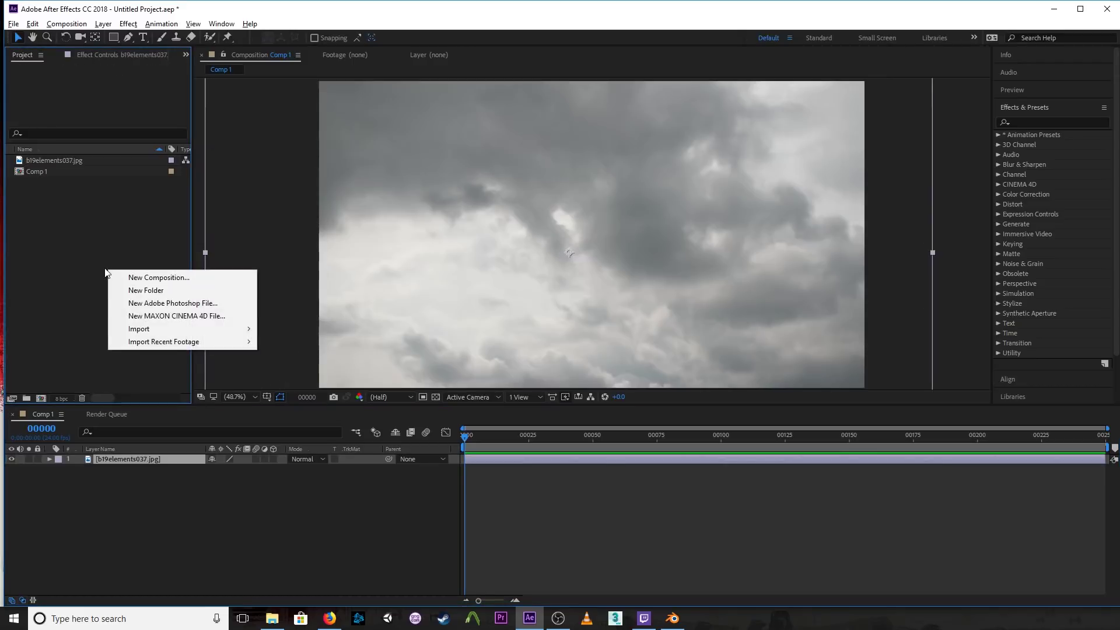
mouse_move(175, 329)
click(290, 342)
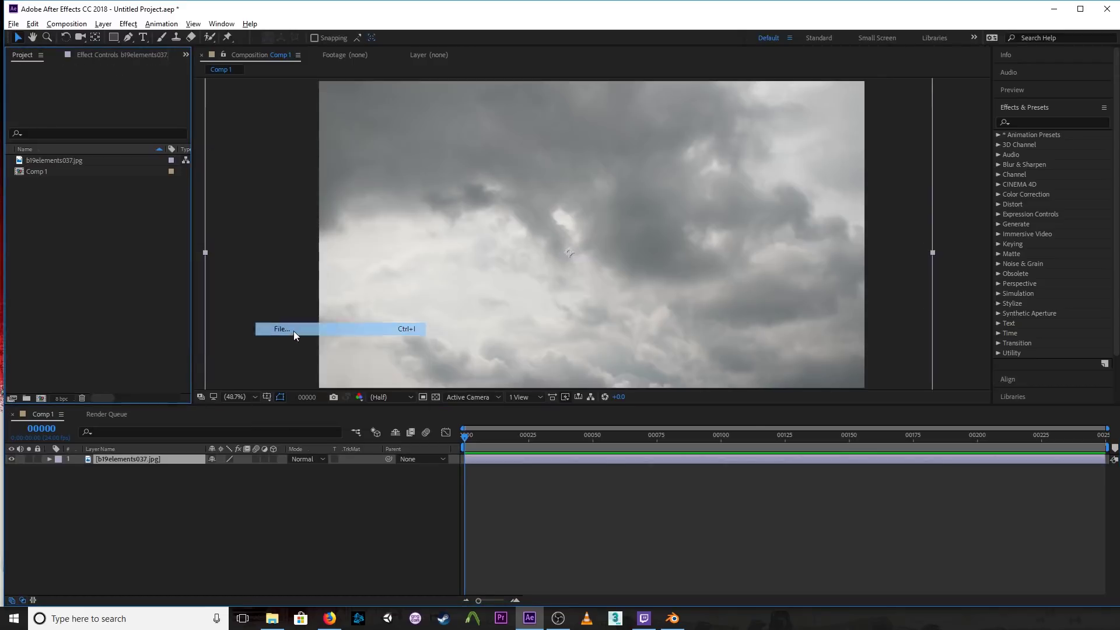
drag(343, 42, 489, 58)
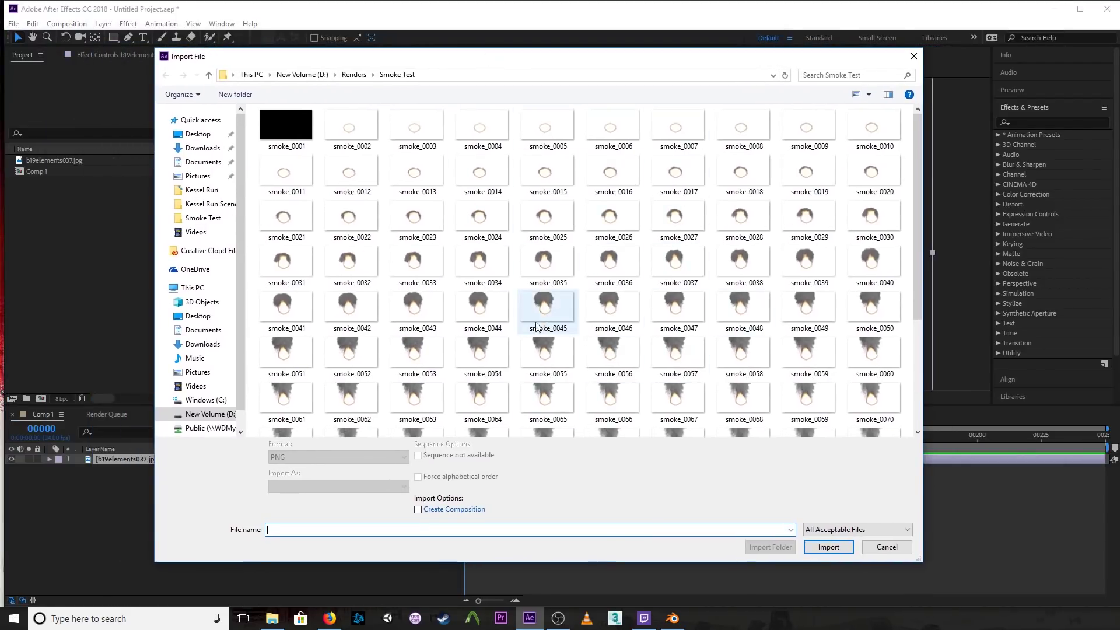
click(288, 123)
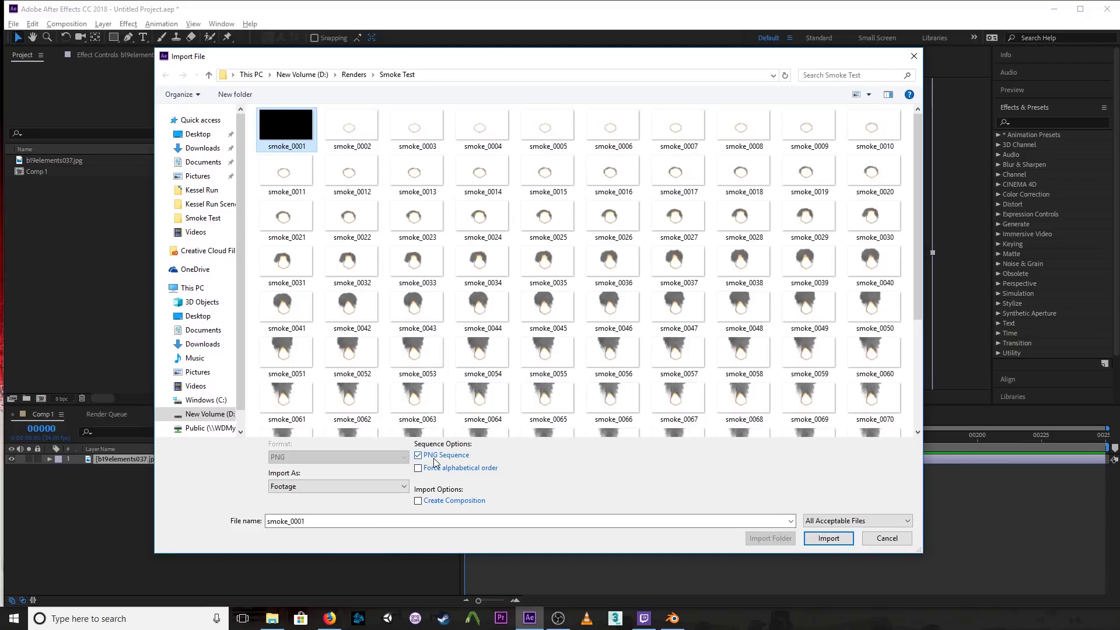
- Import the smoke sequence, layer it above the sky and scrub to around frame 58 and beyond
click(820, 538)
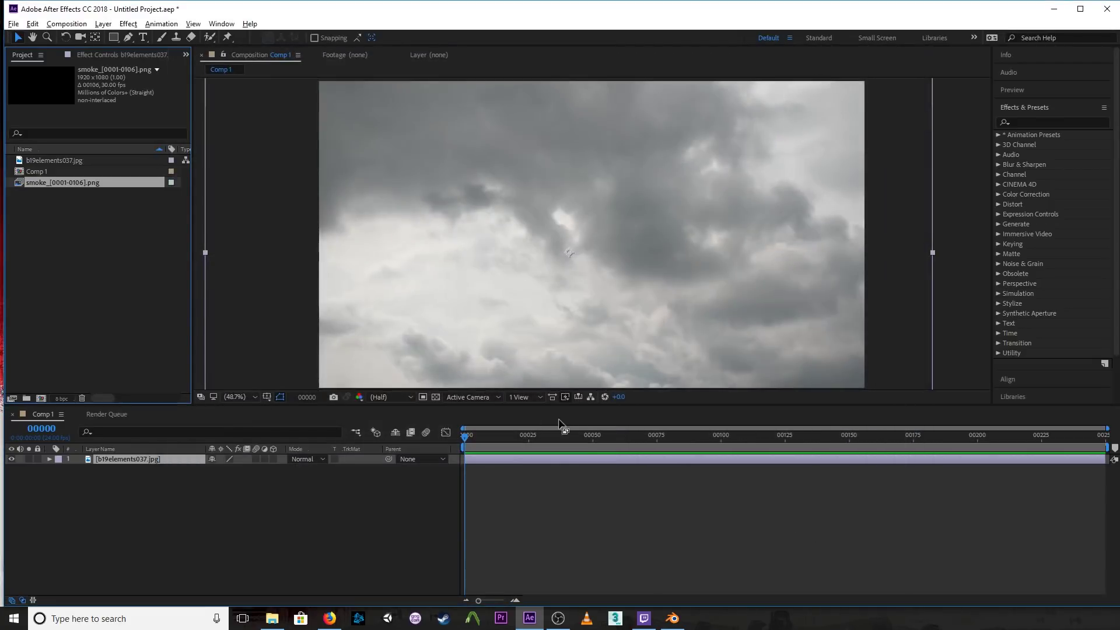
drag(21, 182, 597, 239)
drag(467, 438, 614, 439)
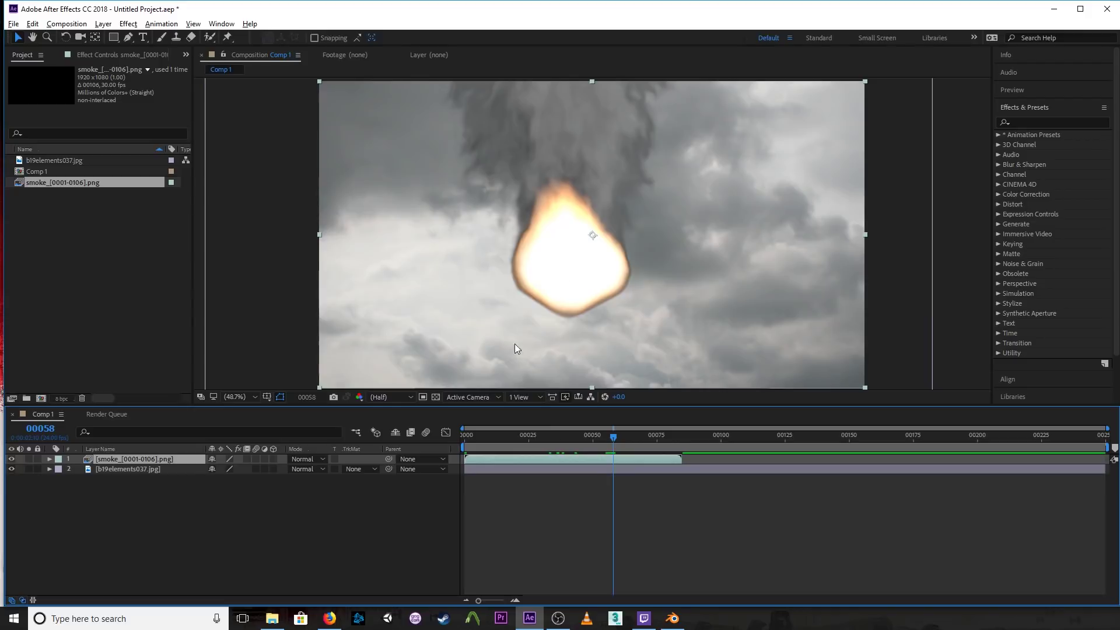
mouse_move(617, 439)
mouse_down()
mouse_move(655, 439)
mouse_move(627, 442)
mouse_up()
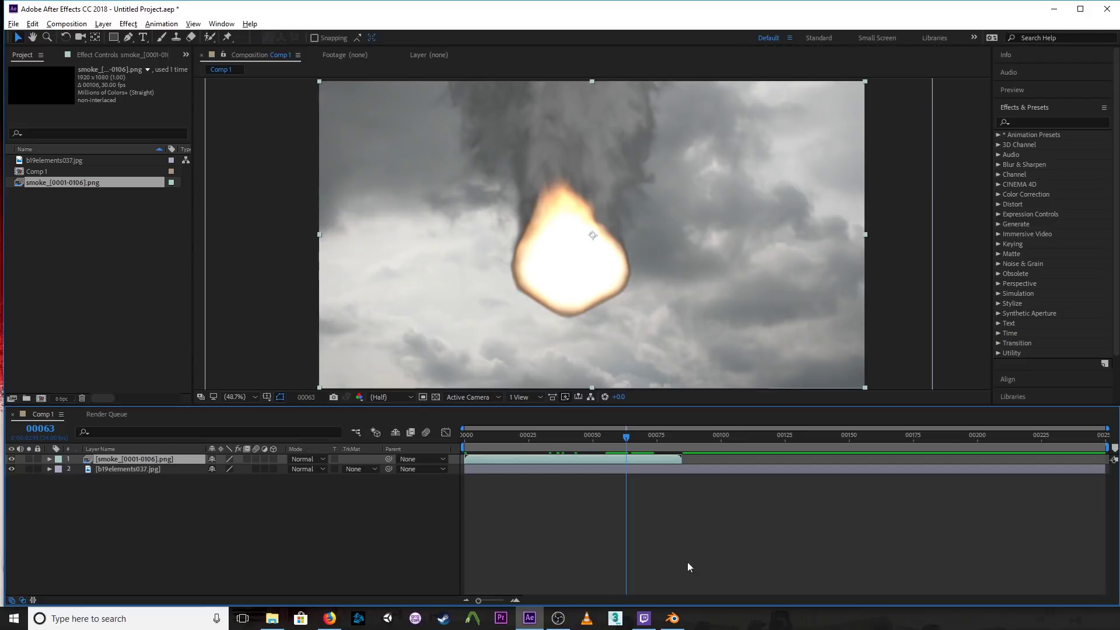
click(672, 619)
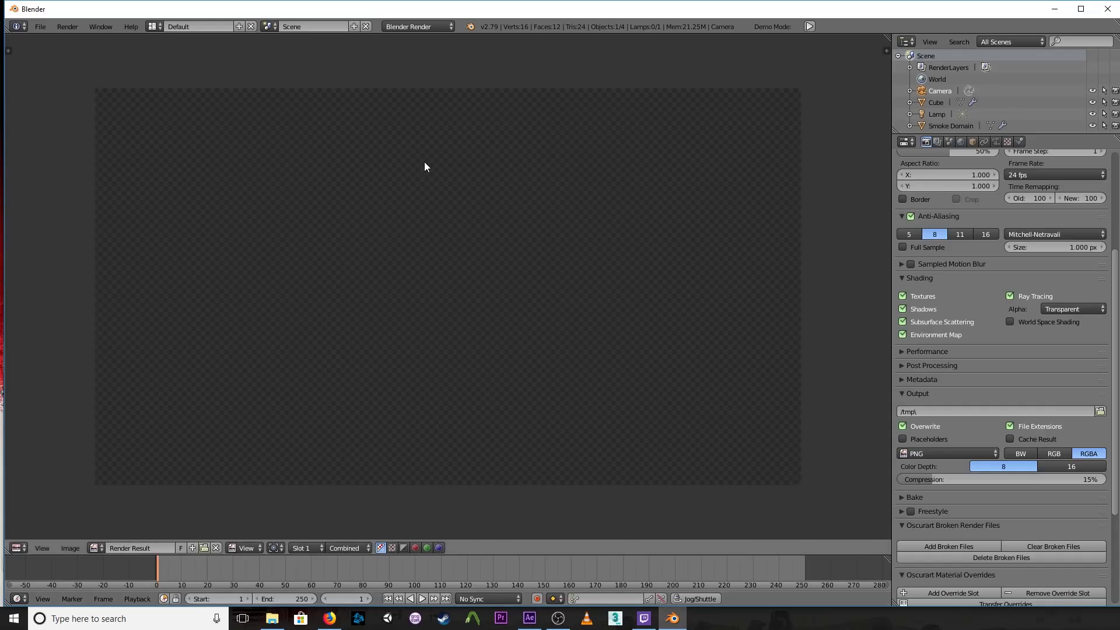
- Start a new default scene and add an enlarged cube
key(Escape)
click(40, 26)
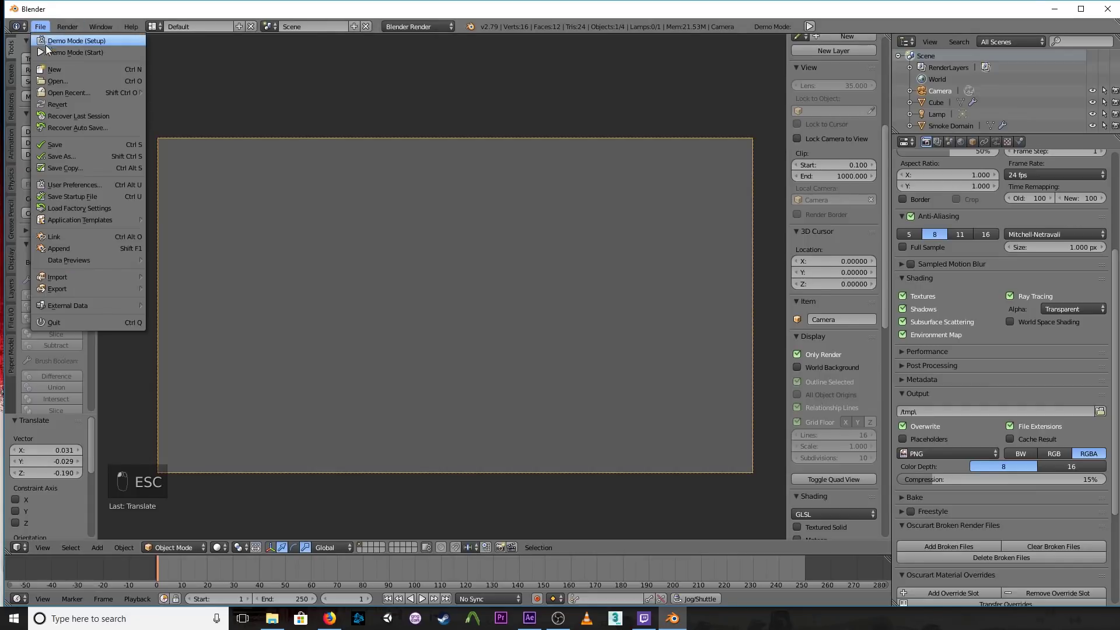
click(54, 69)
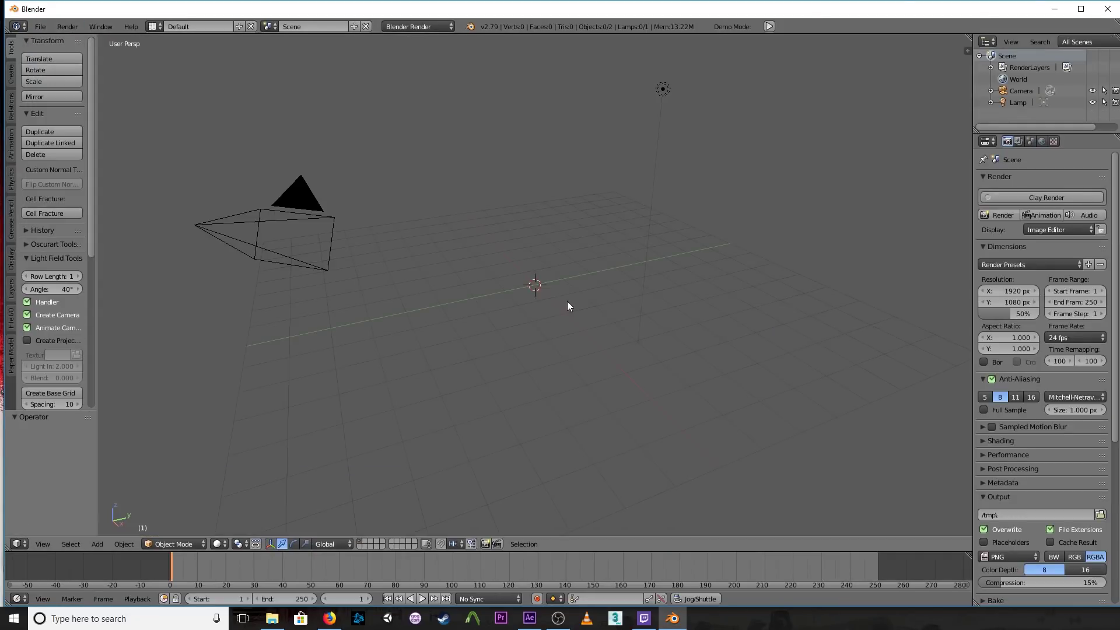
key(shift+a)
mouse_move(567, 301)
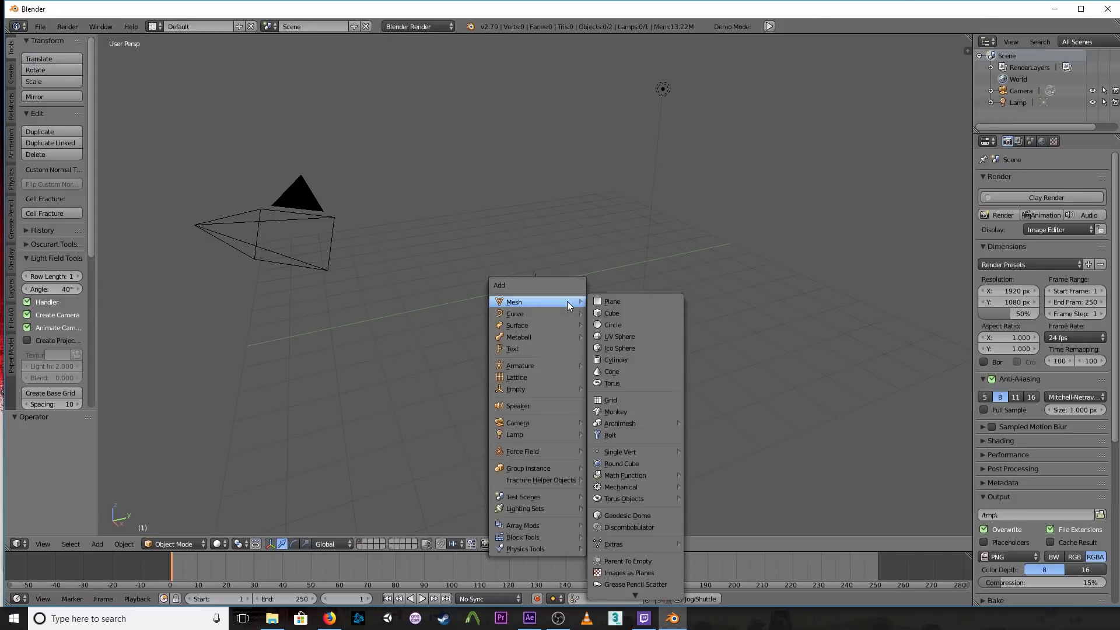
click(614, 313)
key(s)
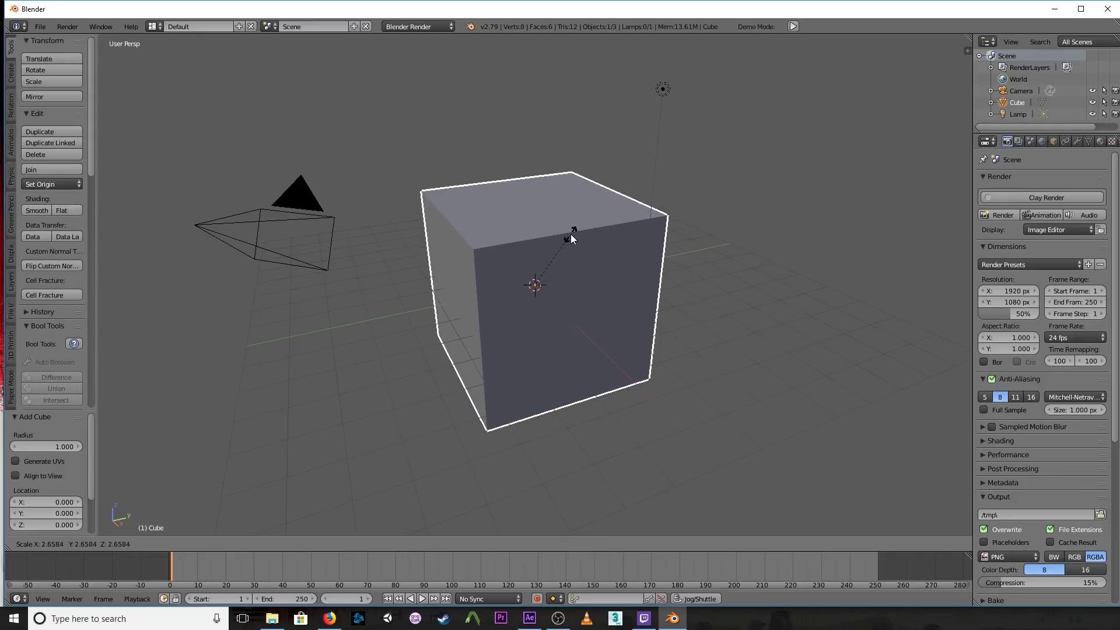
click(571, 235)
- Apply Quick Smoke, shrink the emitter cube to 0.723, lower it and preview the simulation
key(space)
text(Quick Smoke)
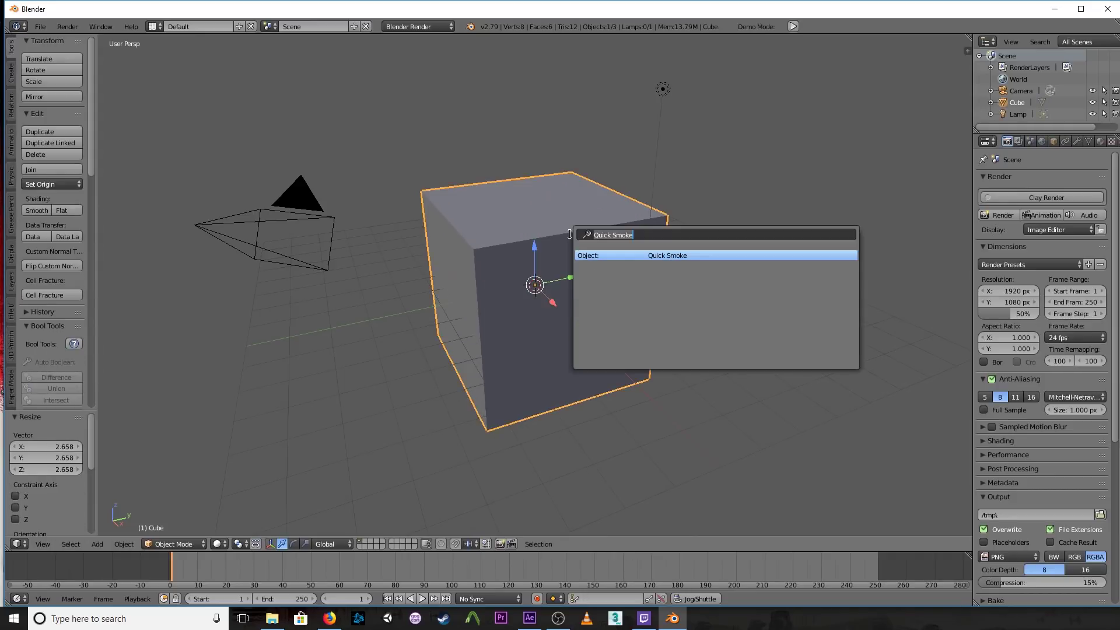
key(Return)
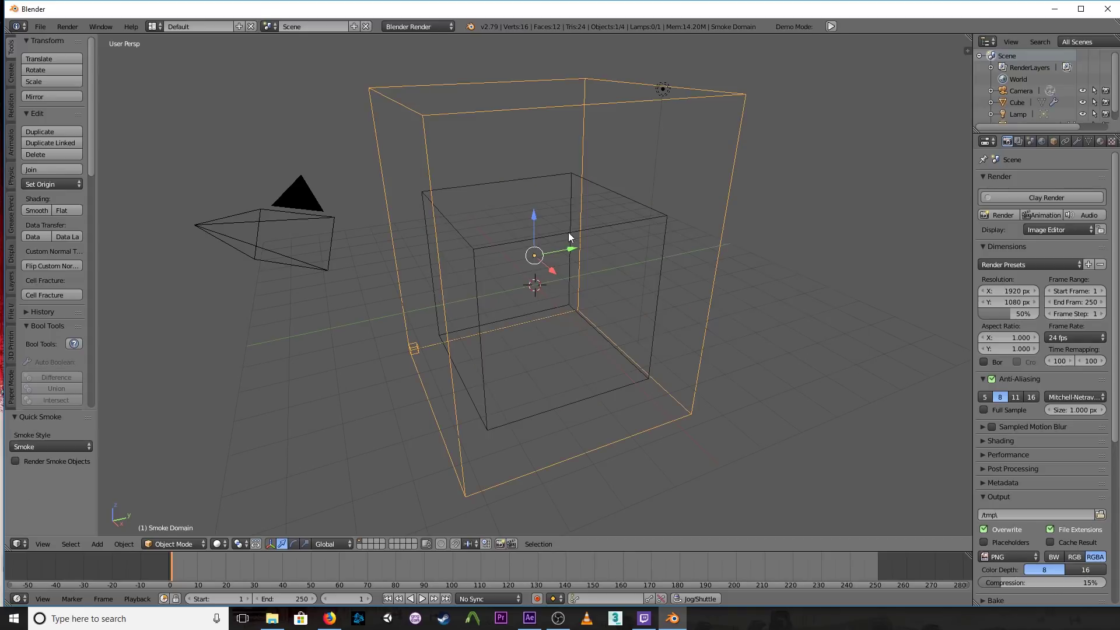
right_click(541, 234)
key(s)
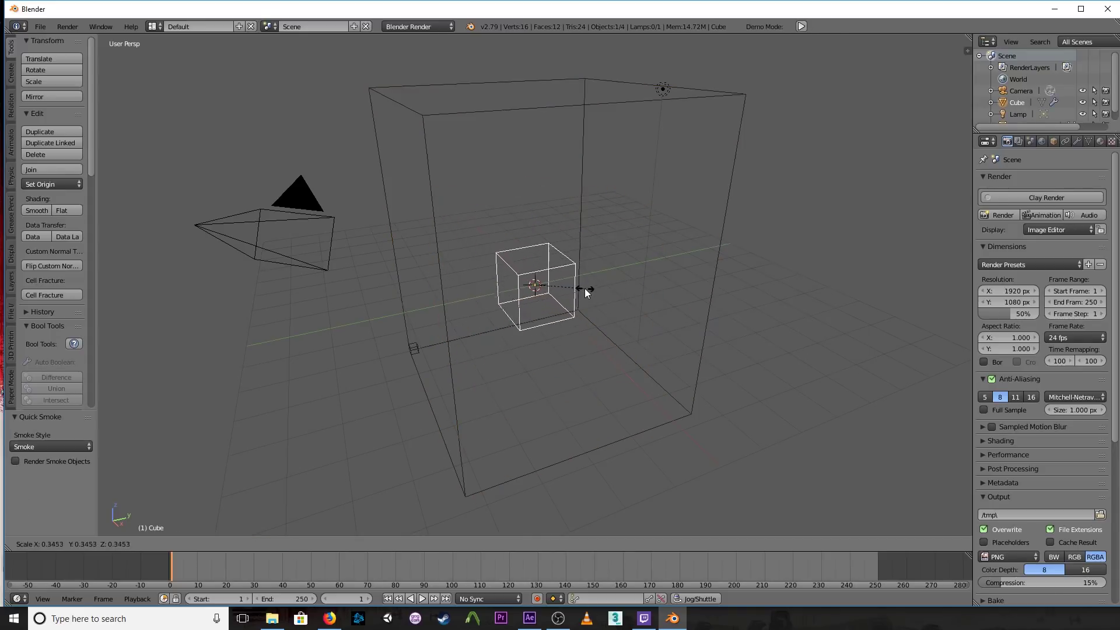
click(581, 291)
drag(536, 259, 550, 300)
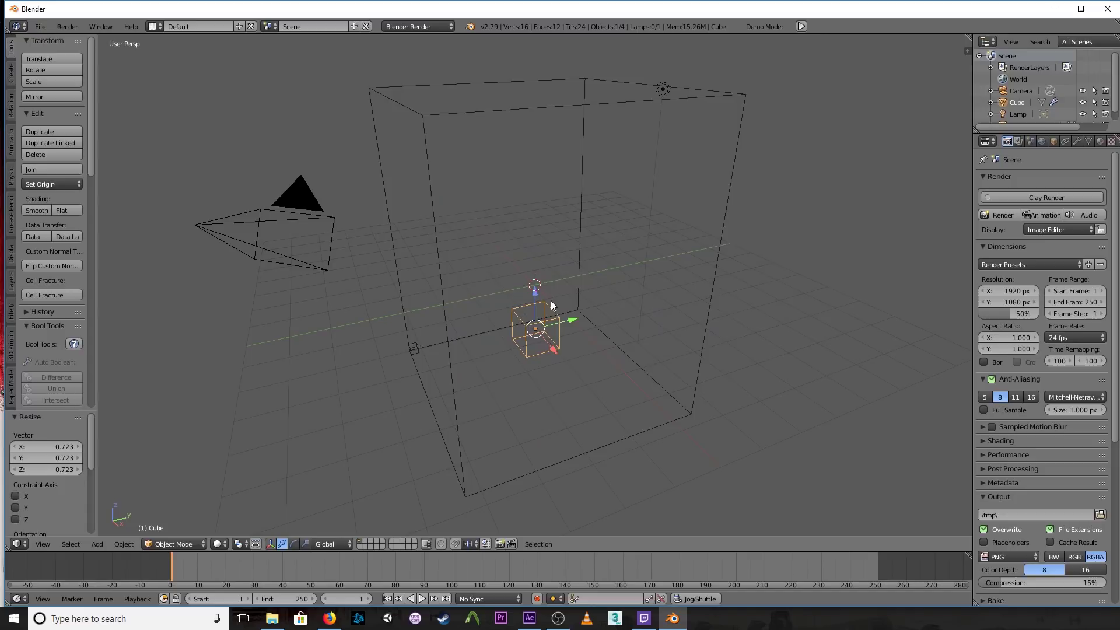
key(alt+a)
key(Escape)
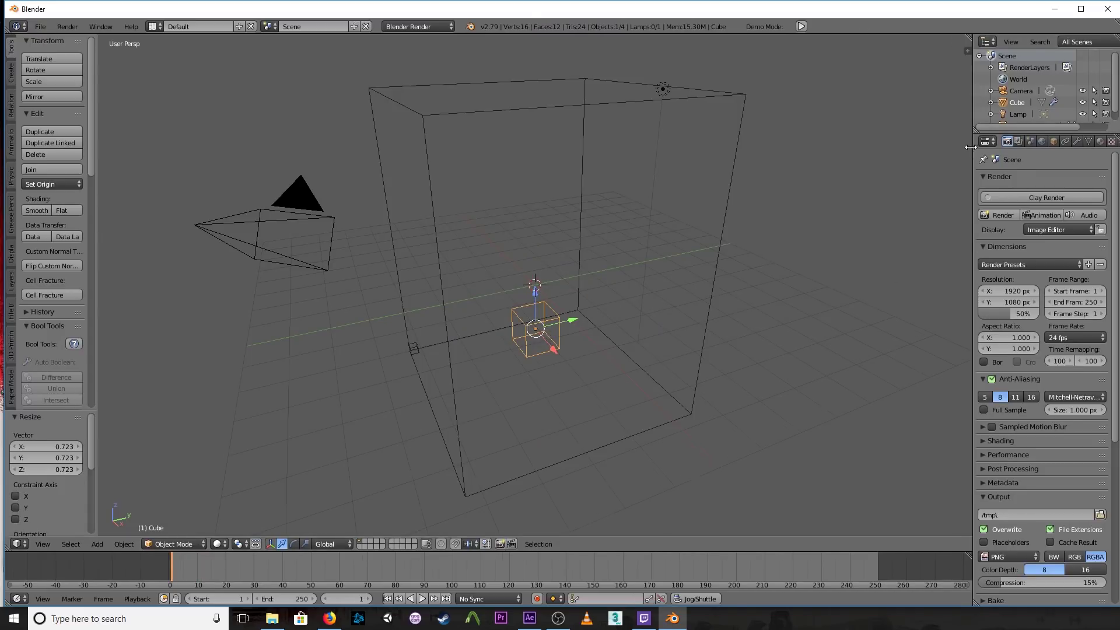
drag(971, 151, 878, 152)
- Select the smoke domain and set the render Alpha to Transparent
click(1040, 141)
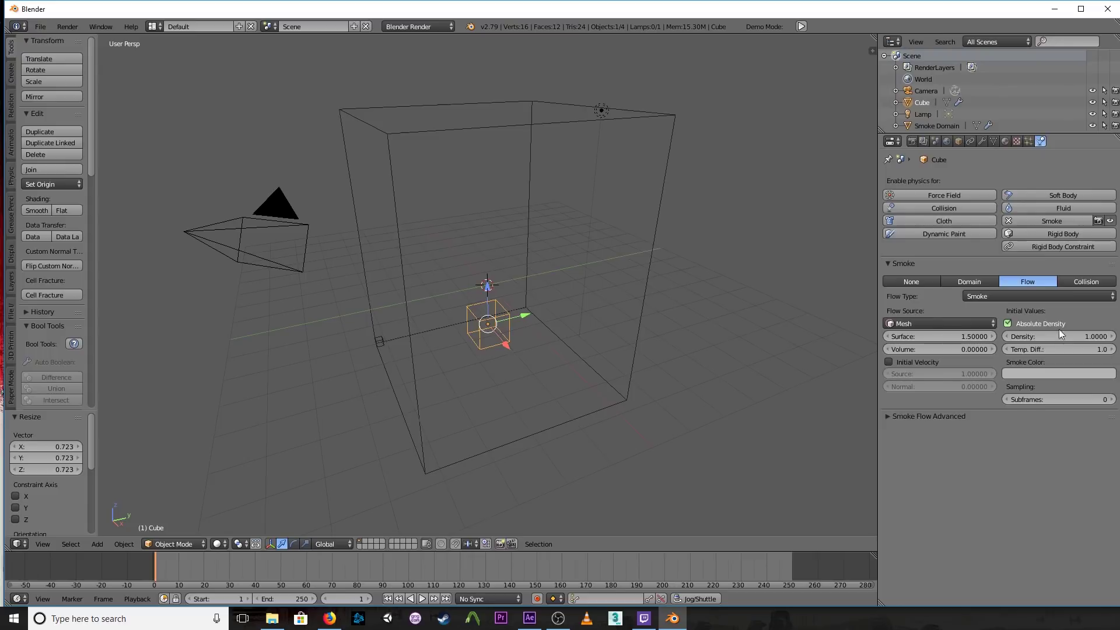
right_click(607, 115)
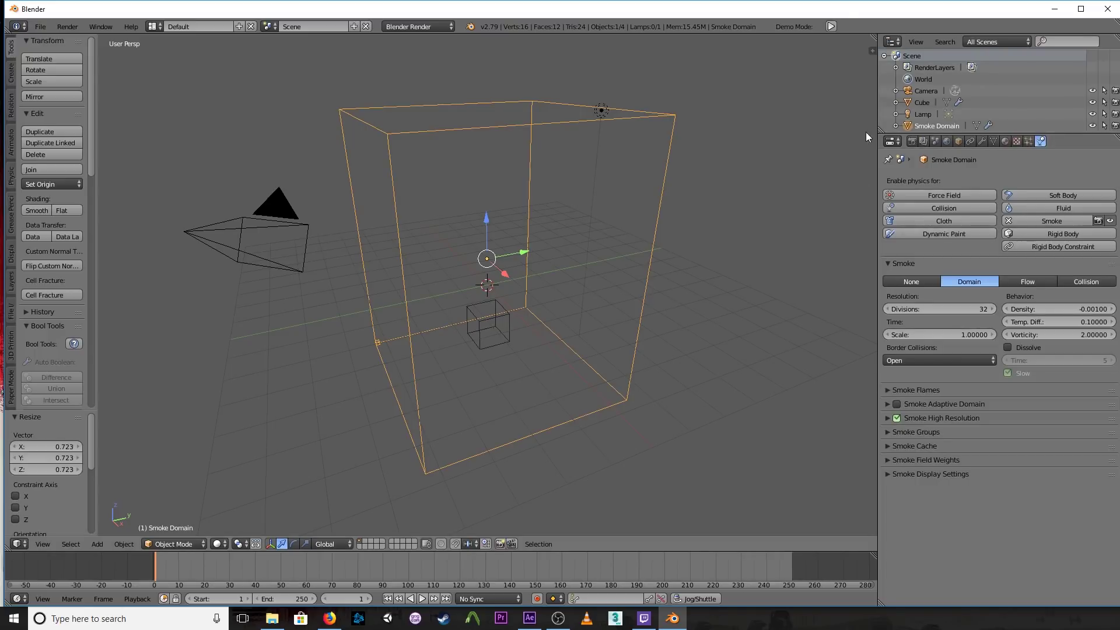
click(912, 142)
scroll(1021, 349, down, 7)
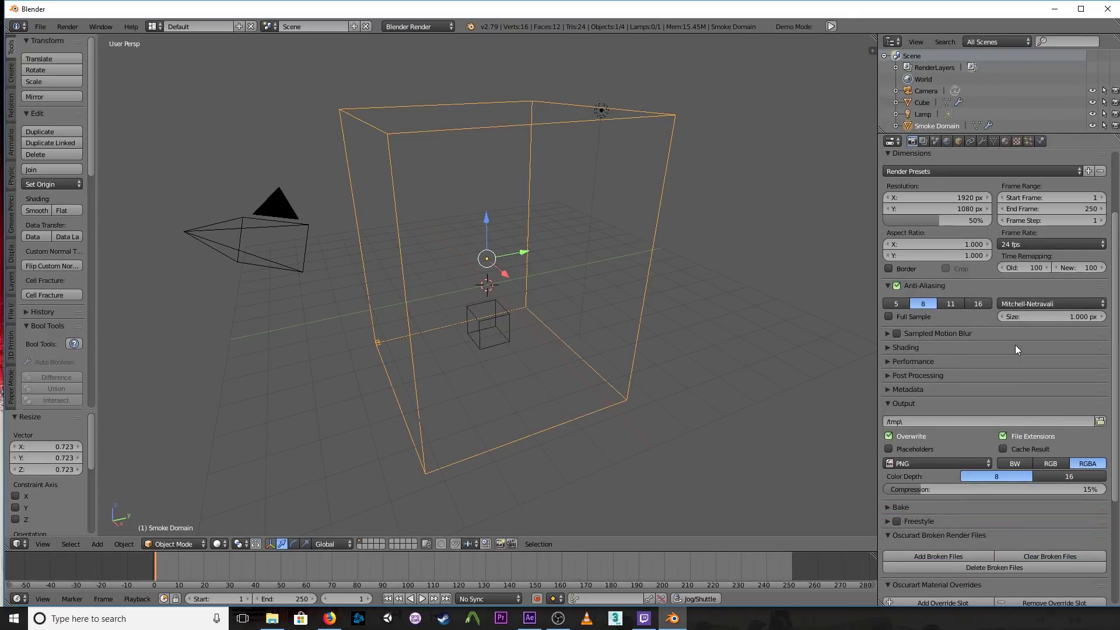
click(888, 279)
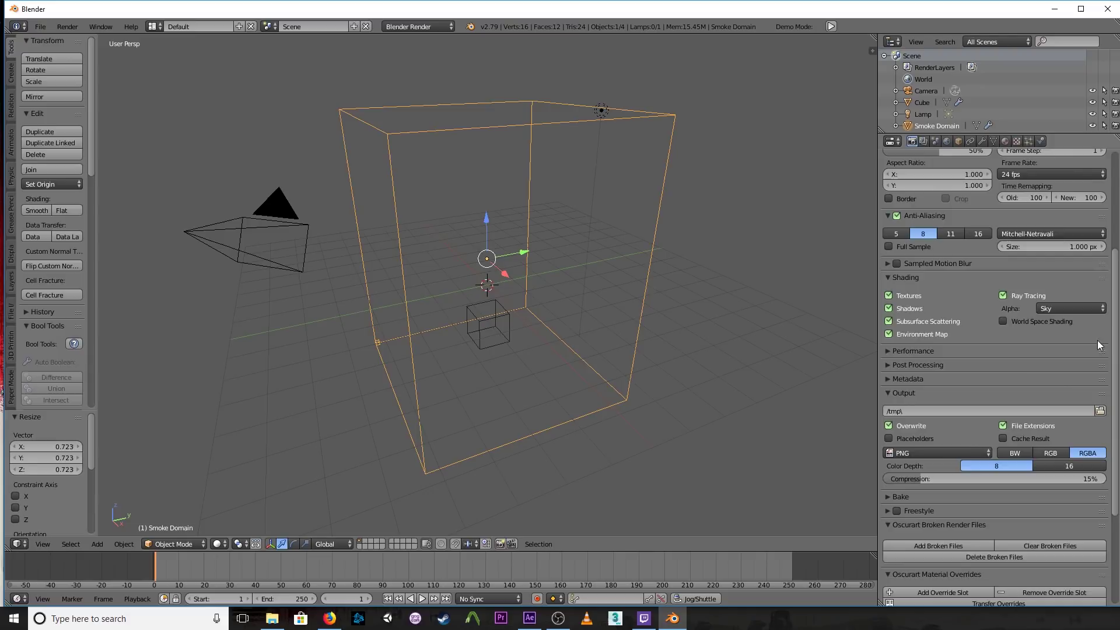
click(1079, 308)
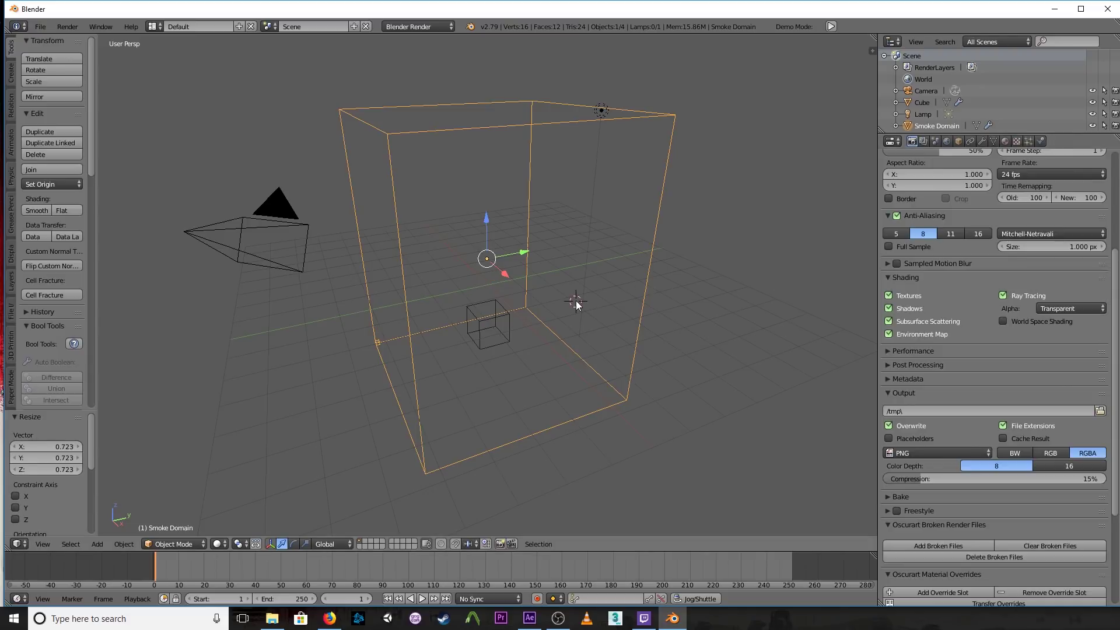
- Switch viewport shading to GLSL and enable Only Render in the sidebar's Display panel
key(n)
scroll(828, 349, down, 5)
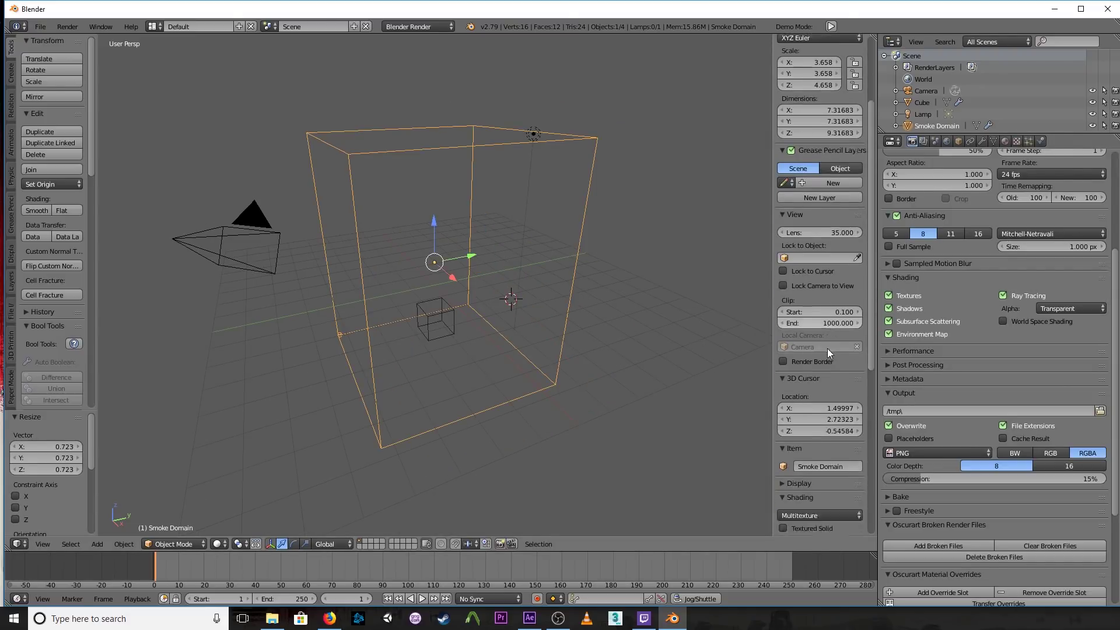
click(812, 306)
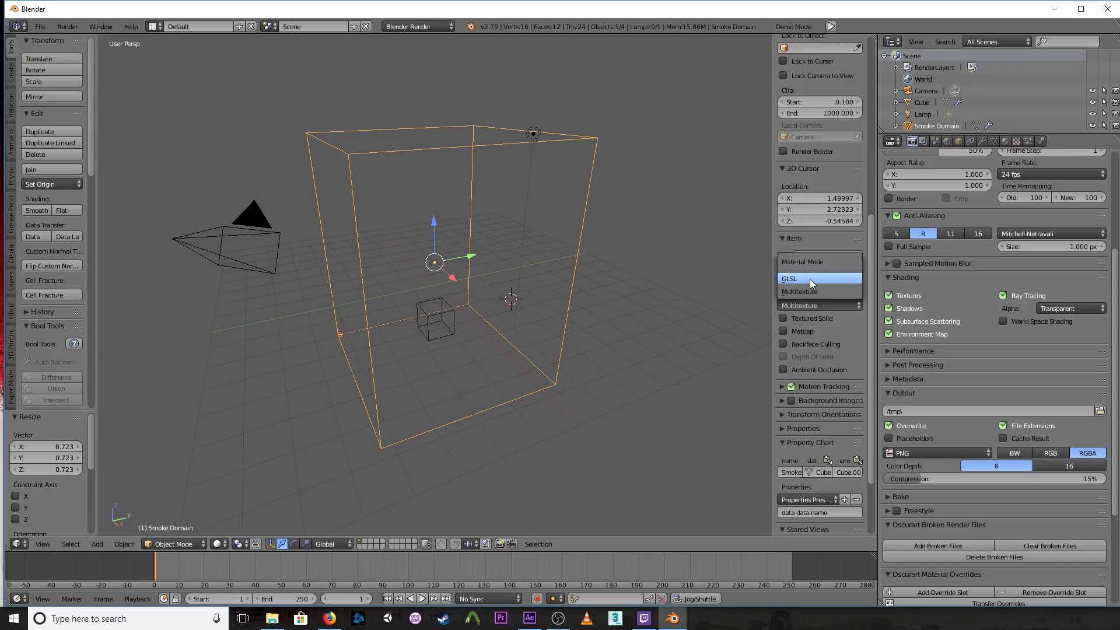
click(810, 279)
click(779, 273)
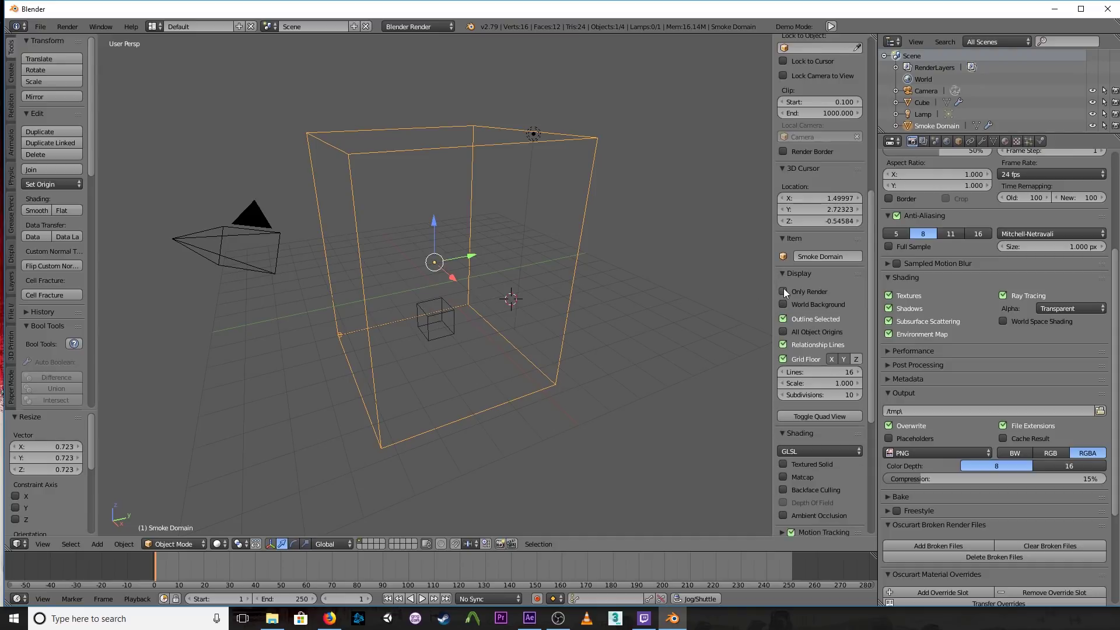
click(783, 291)
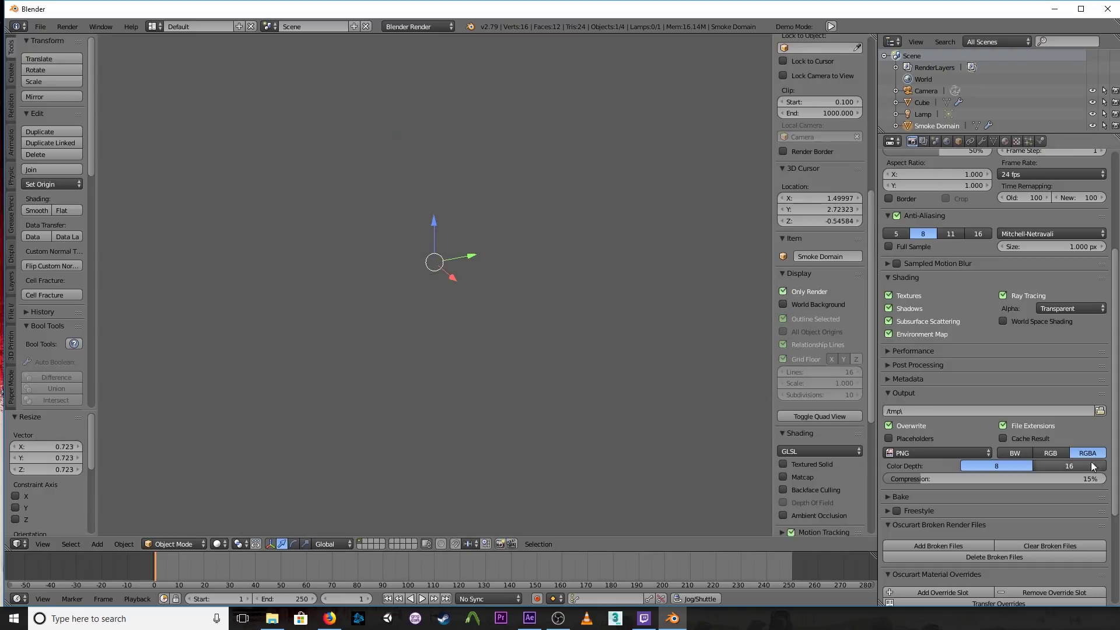